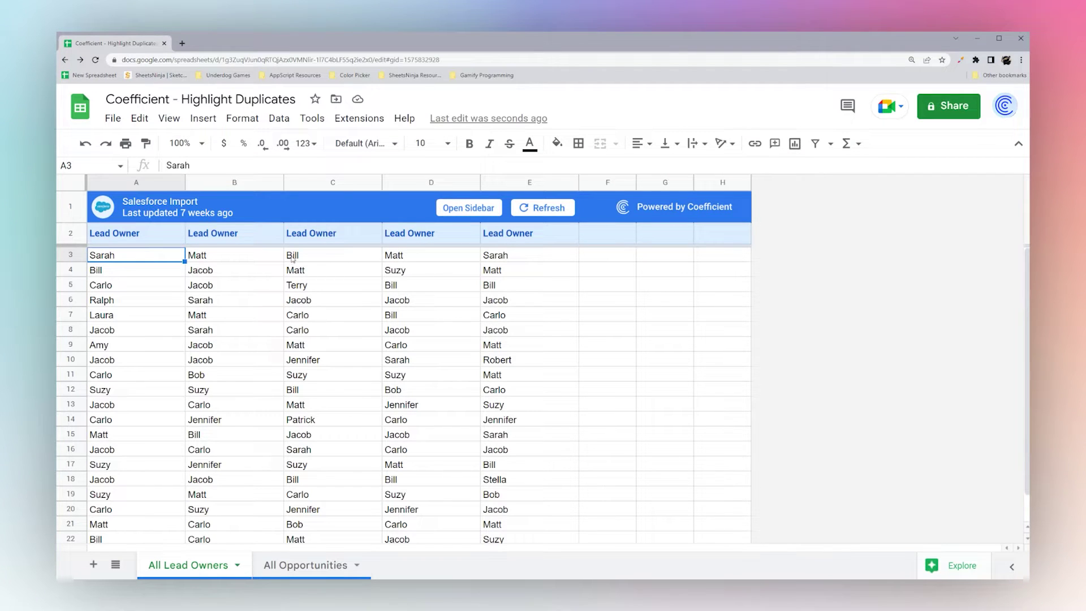
Select the lead owner names in A3:A21 and open Conditional formatting.
left_click_drag(132, 260, 132, 524)
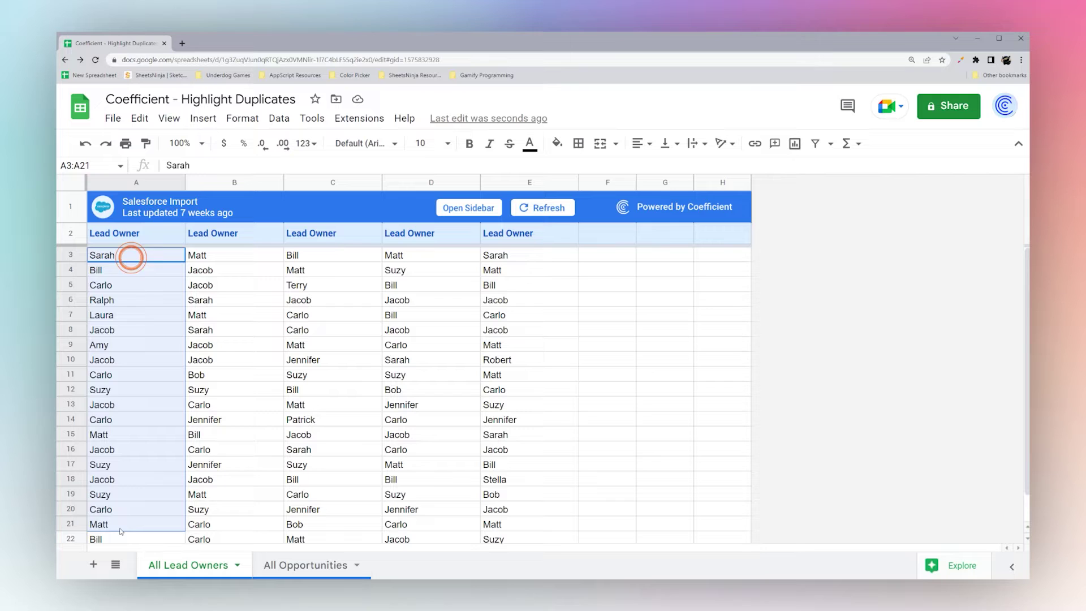
left_click(243, 118)
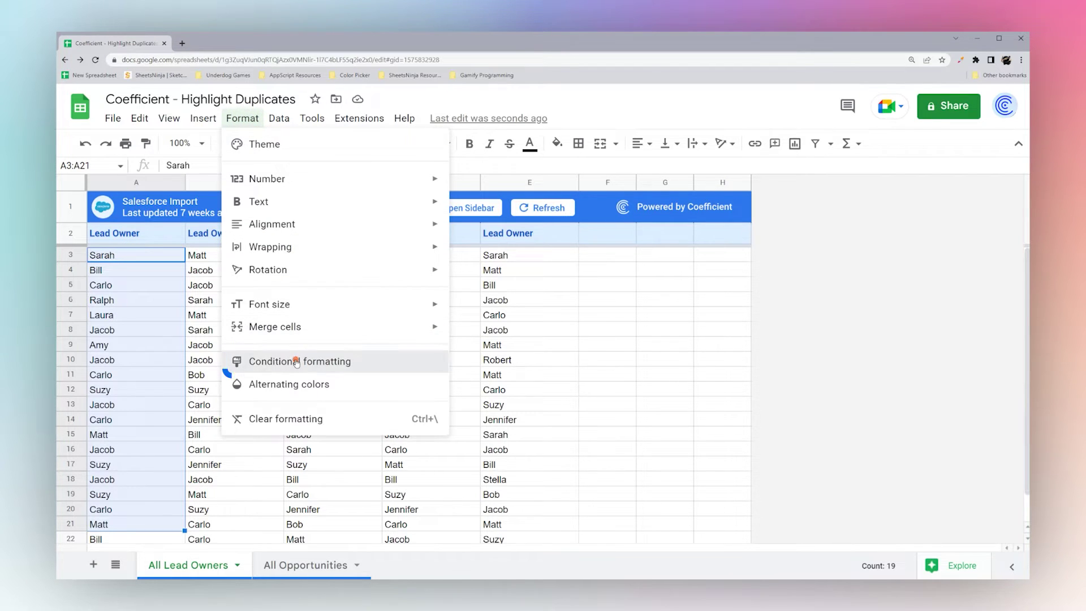
left_click(226, 367)
Change the rule's range to the open-ended A3:A and set the condition to Custom formula is.
left_click(879, 255)
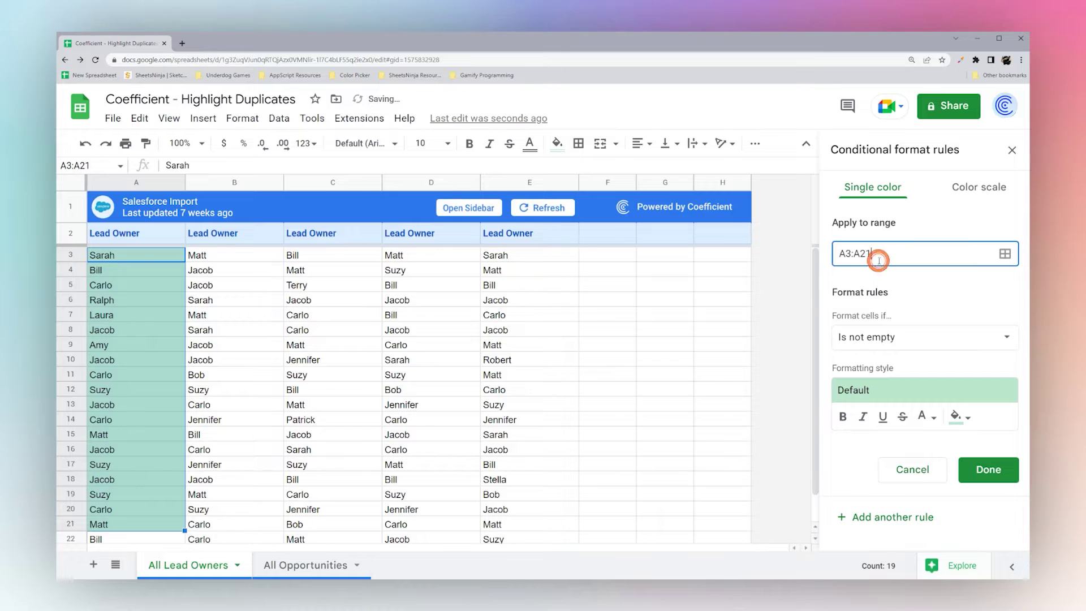
key("BackSpace")
key("BackSpace")
left_click(876, 256)
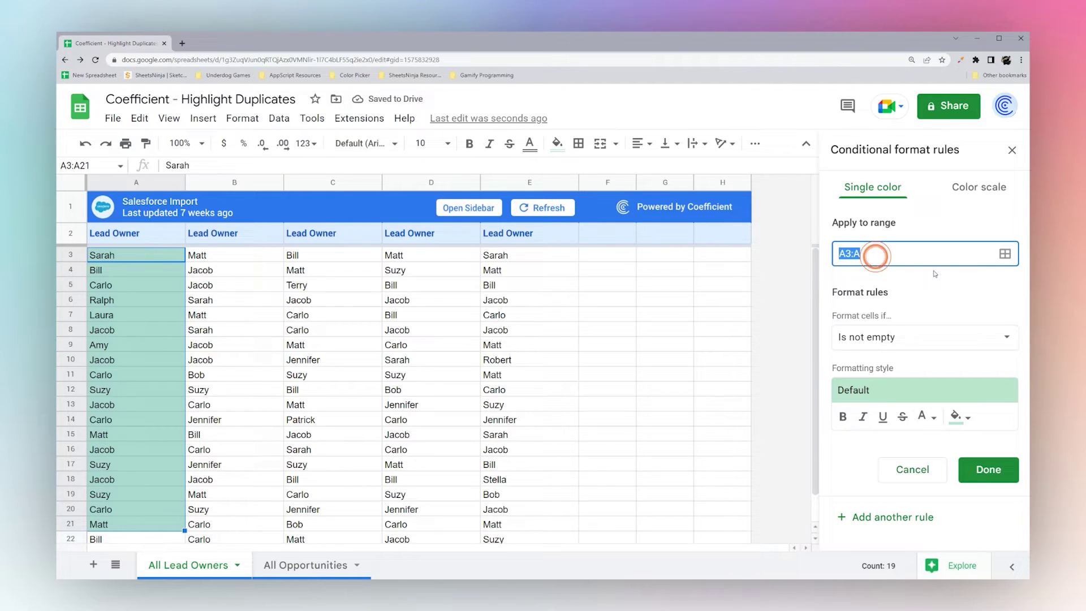
left_click(921, 286)
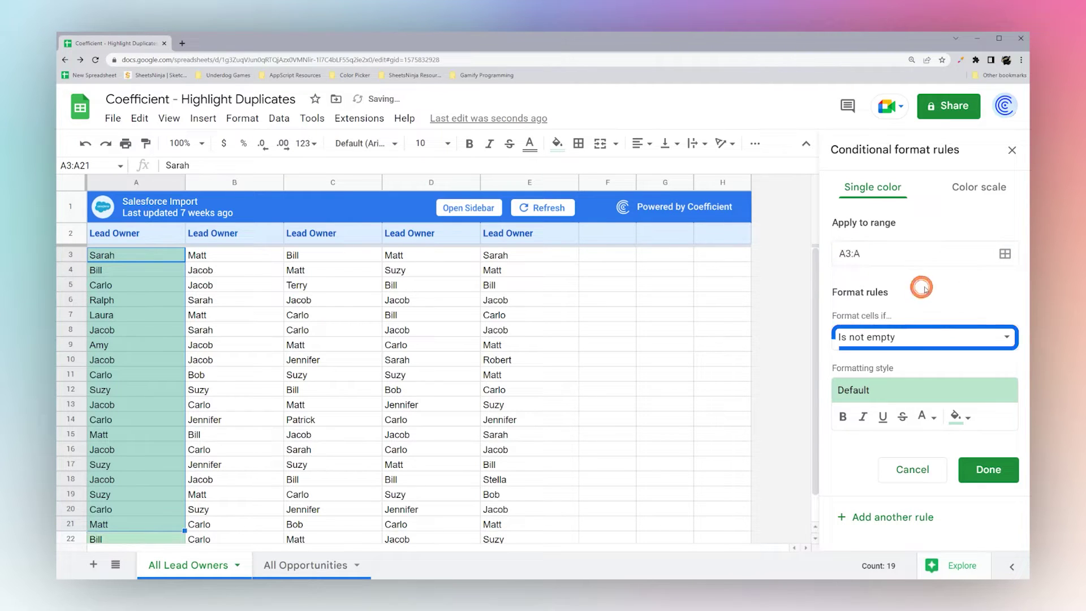
left_click(889, 338)
scroll(899, 424, "down", 5)
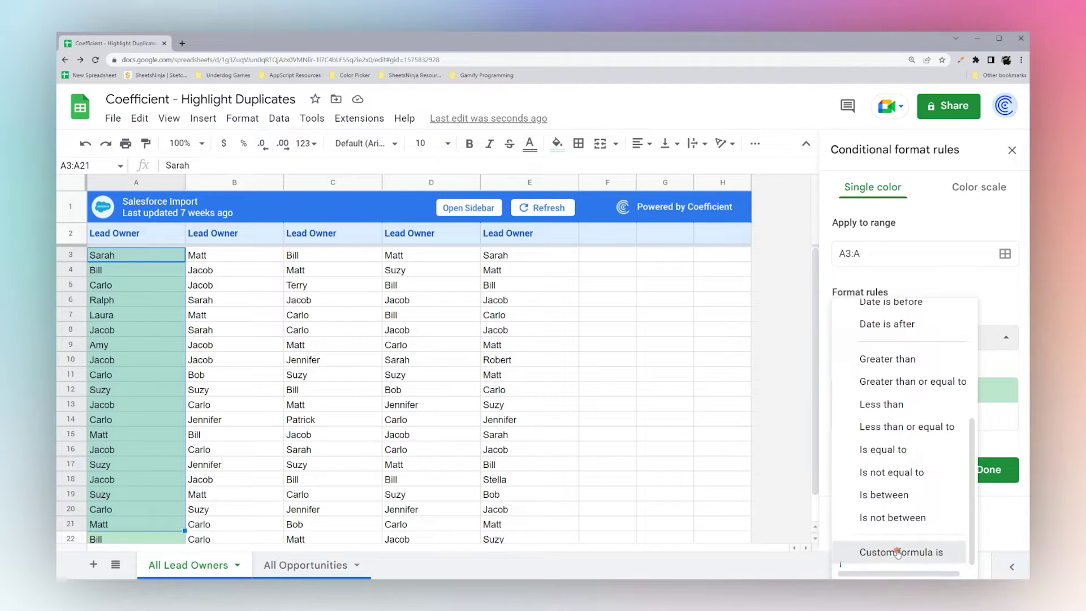
left_click(893, 553)
Enter =countif($A$3:$A,$A3)>1 as the custom formula, keeping only A3's row relative.
left_click(878, 367)
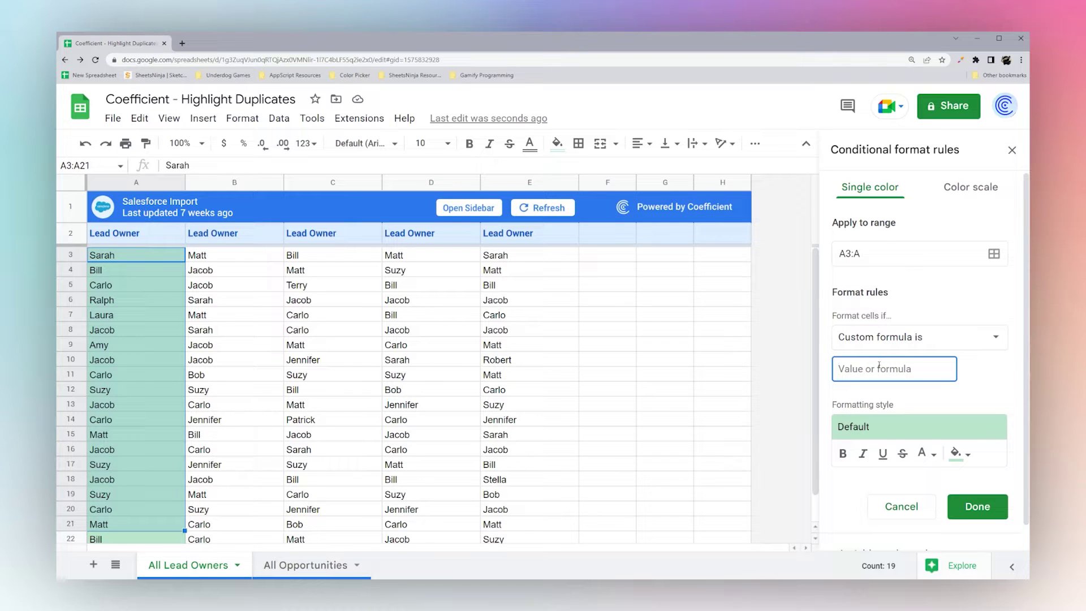
type("=count")
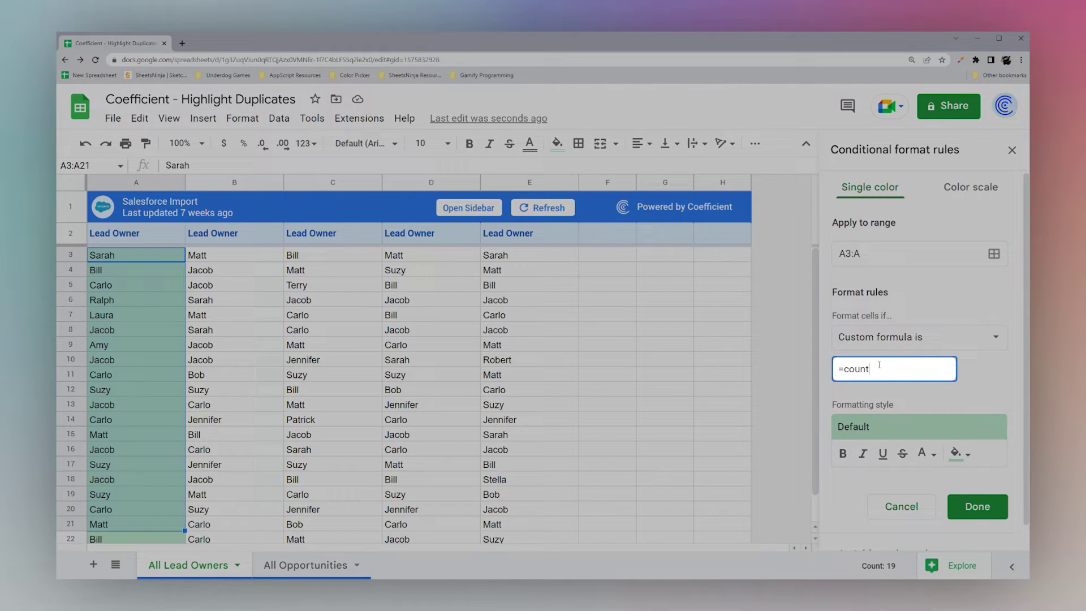
type("if(")
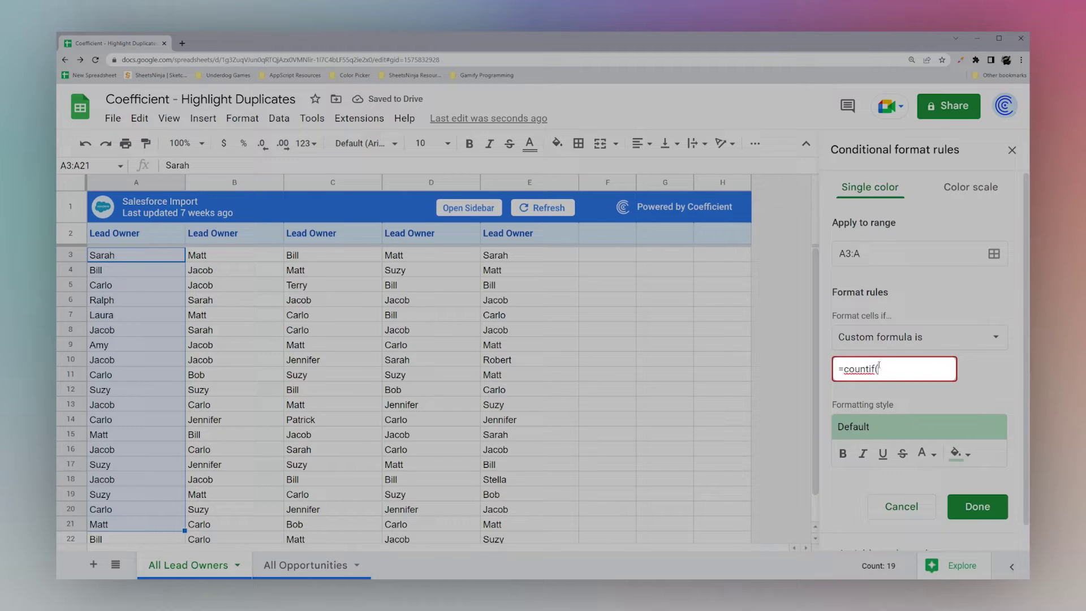
type("$")
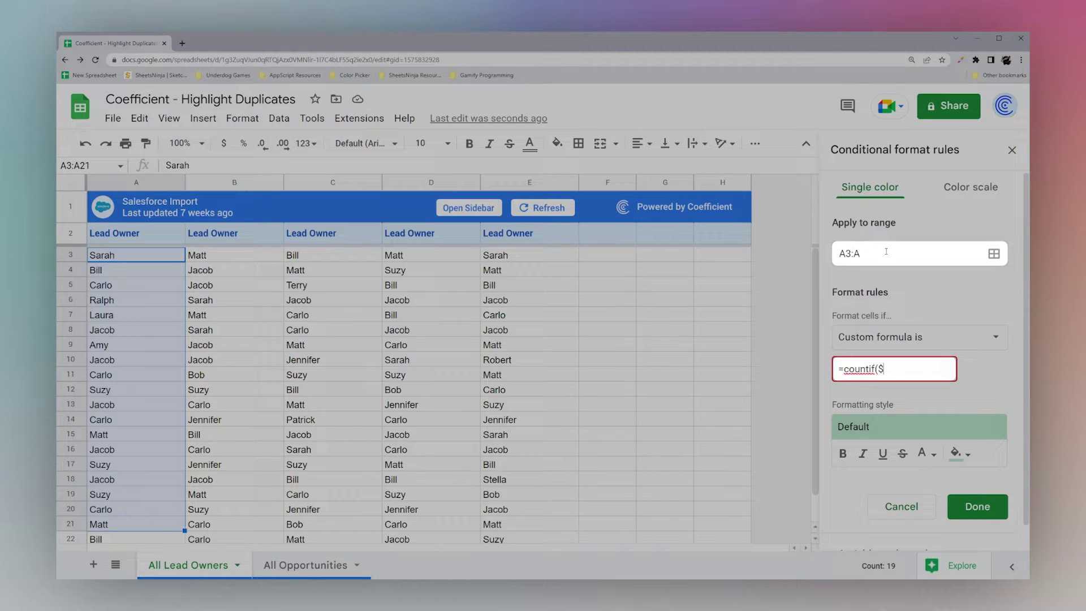
type("A$3:$A,$A3)>1")
left_click_drag(876, 369, 937, 369)
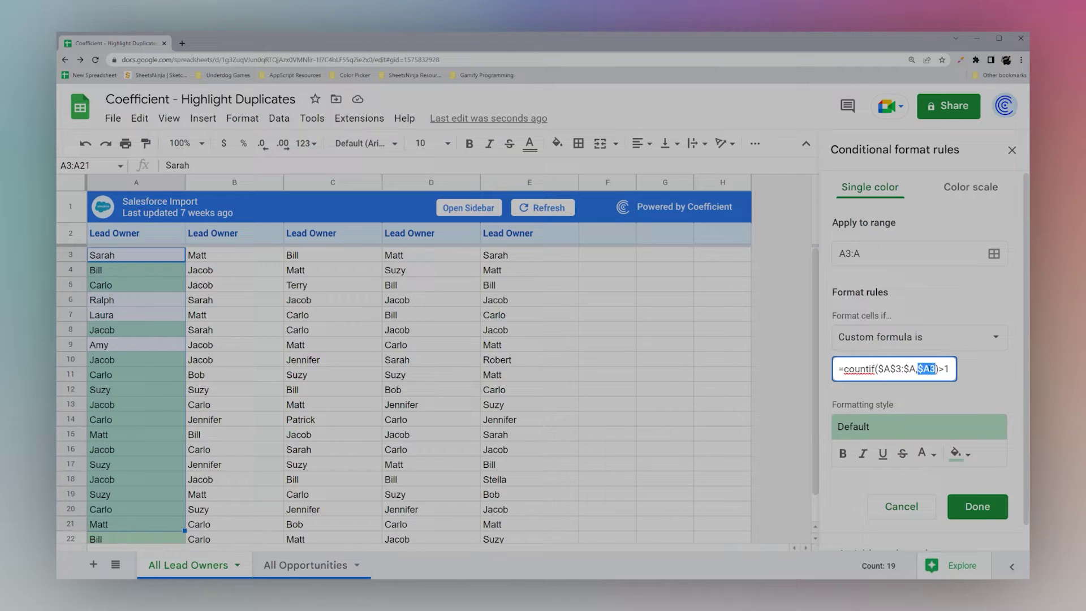
type("$A$3")
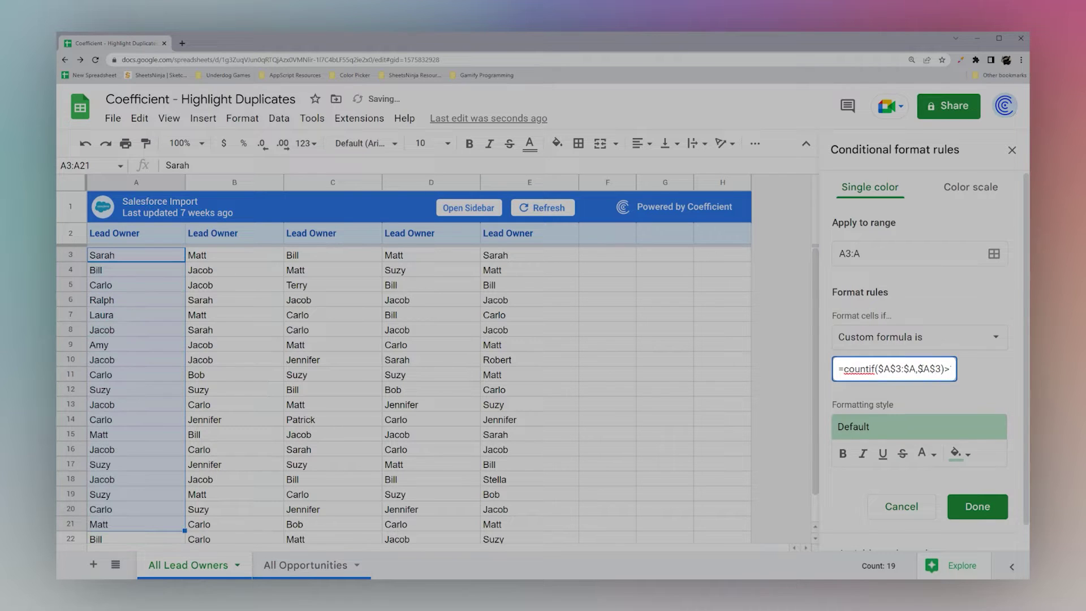
key("BackSpace")
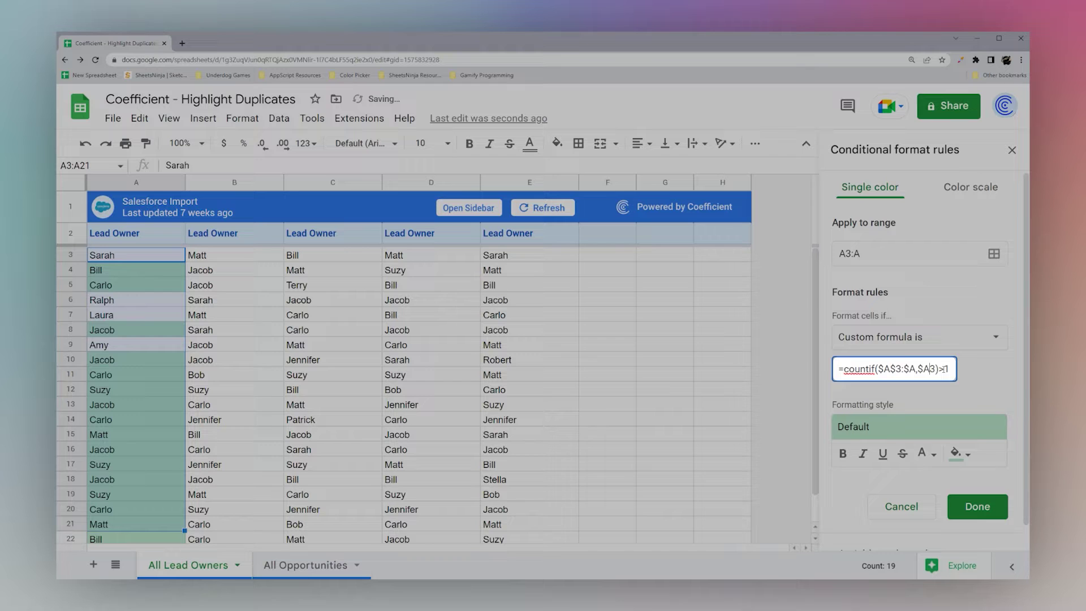
left_click_drag(951, 368, 878, 369)
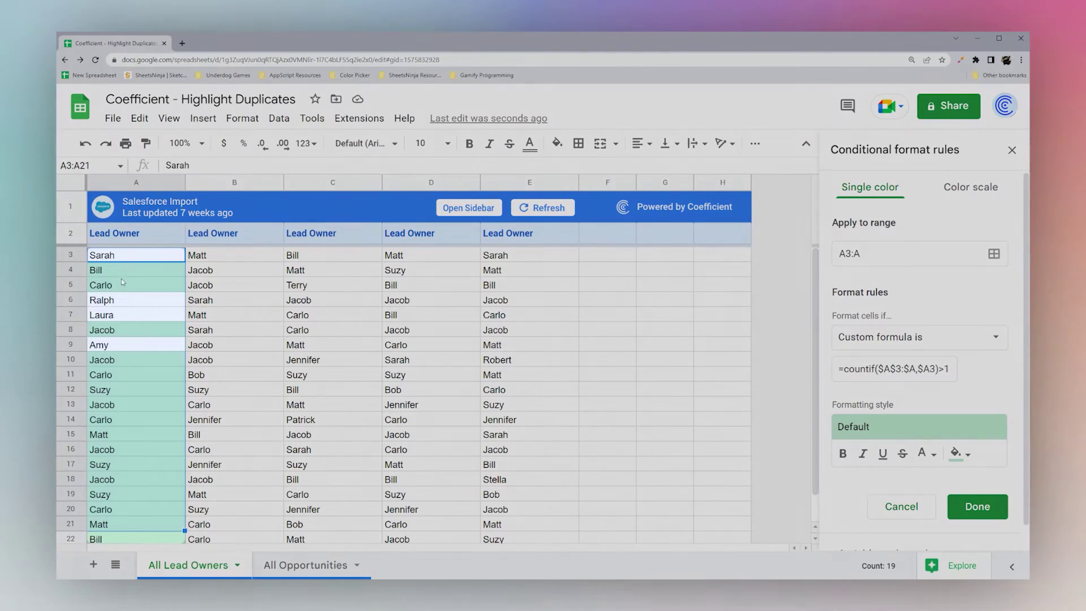
left_click(121, 259)
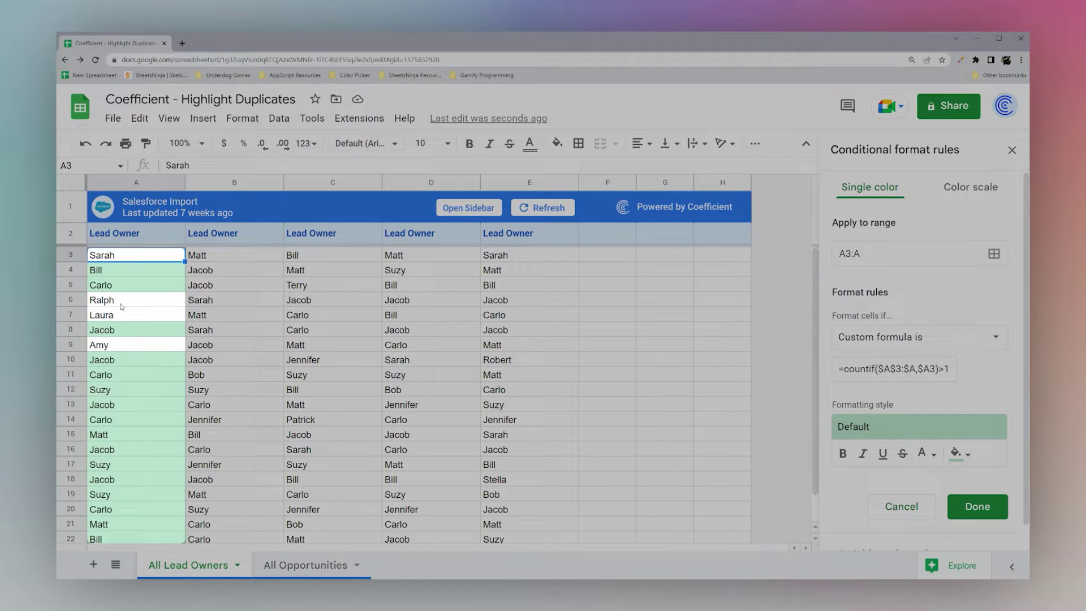
scroll(144, 365, "down", 1)
scroll(140, 381, "up", 1)
left_click(104, 540)
left_click(103, 271)
left_click(105, 285)
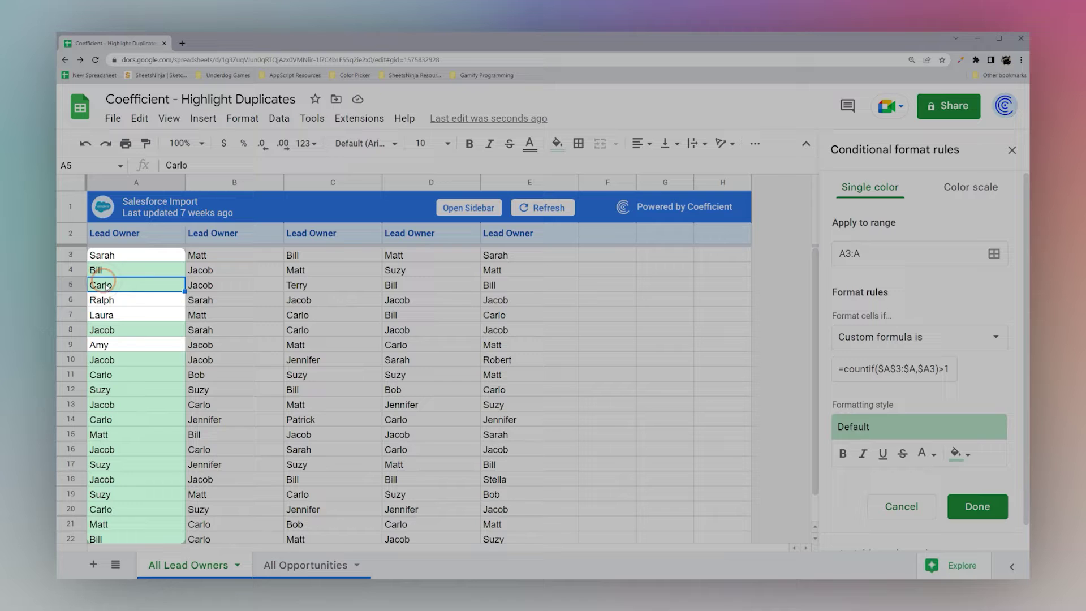
left_click(115, 377)
left_click(109, 330)
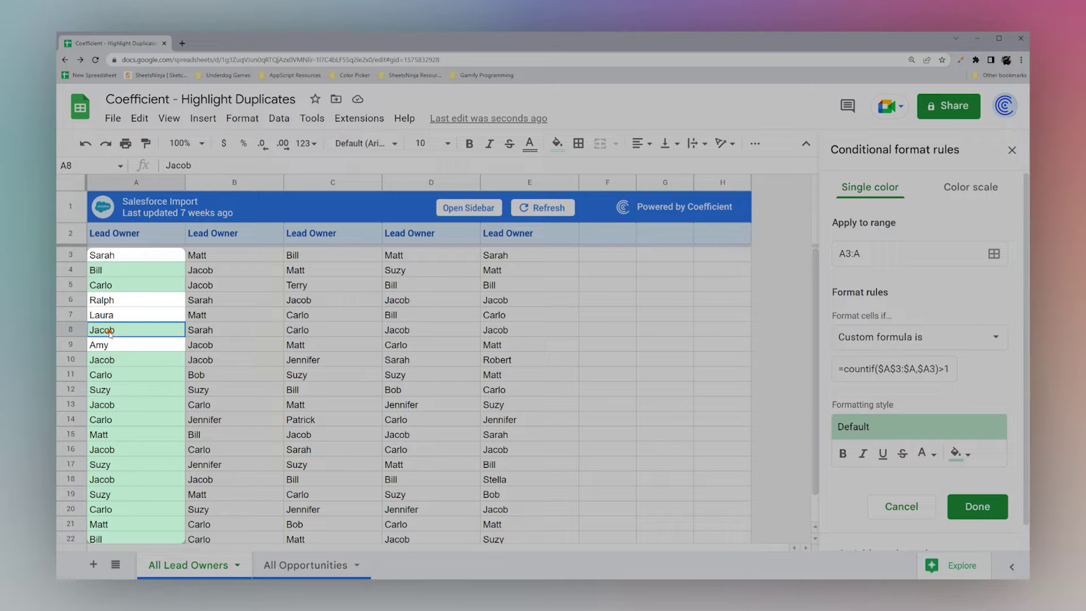
left_click(102, 359)
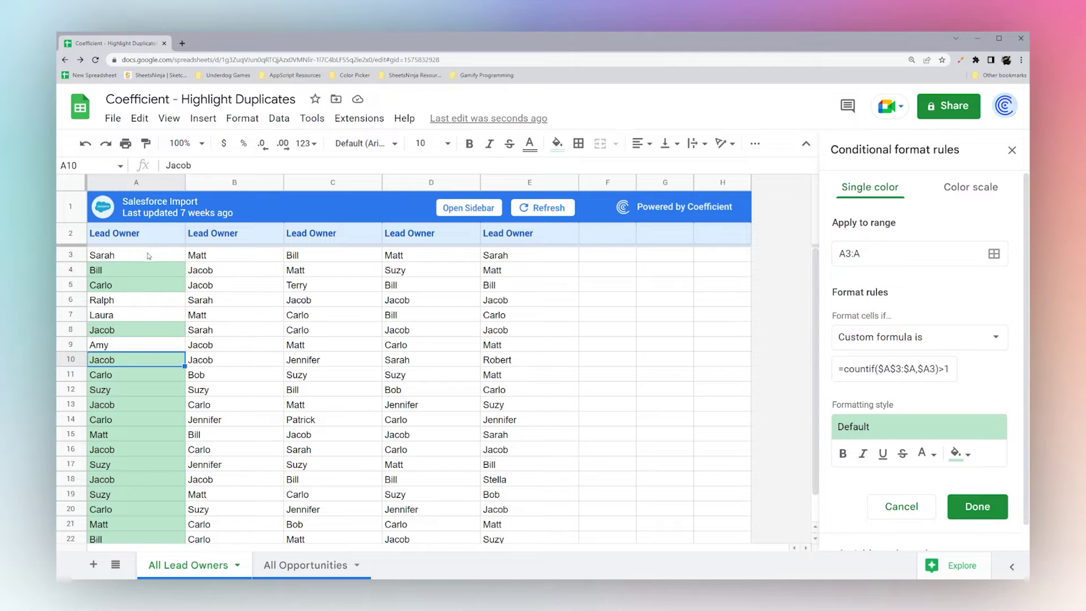
left_click_drag(148, 255, 502, 501)
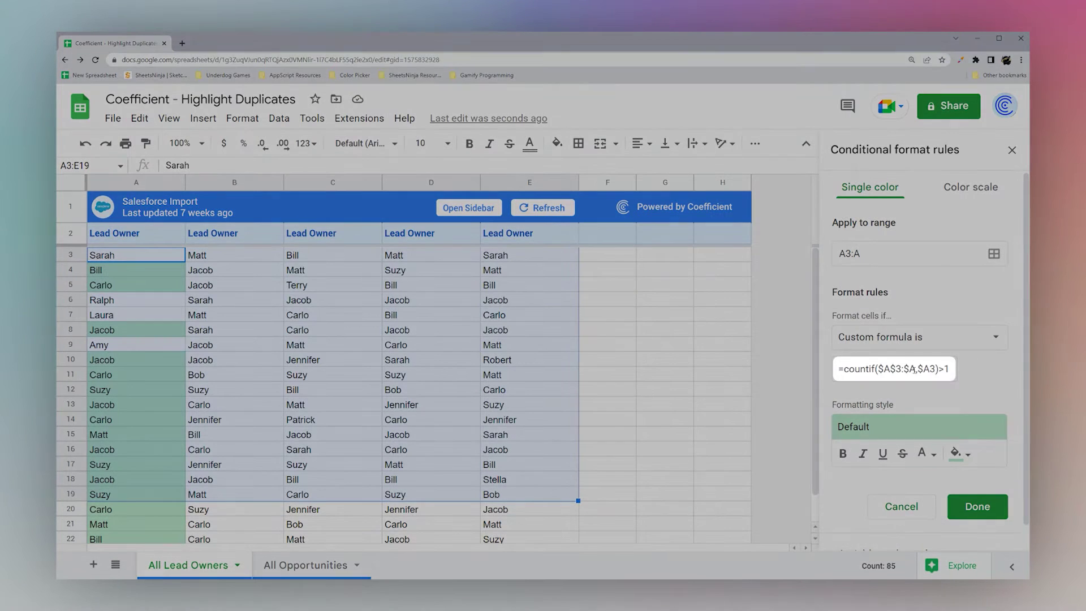
Widen the formula's counted range to $A$3:$E and the applied range to A3:E.
left_click(912, 369)
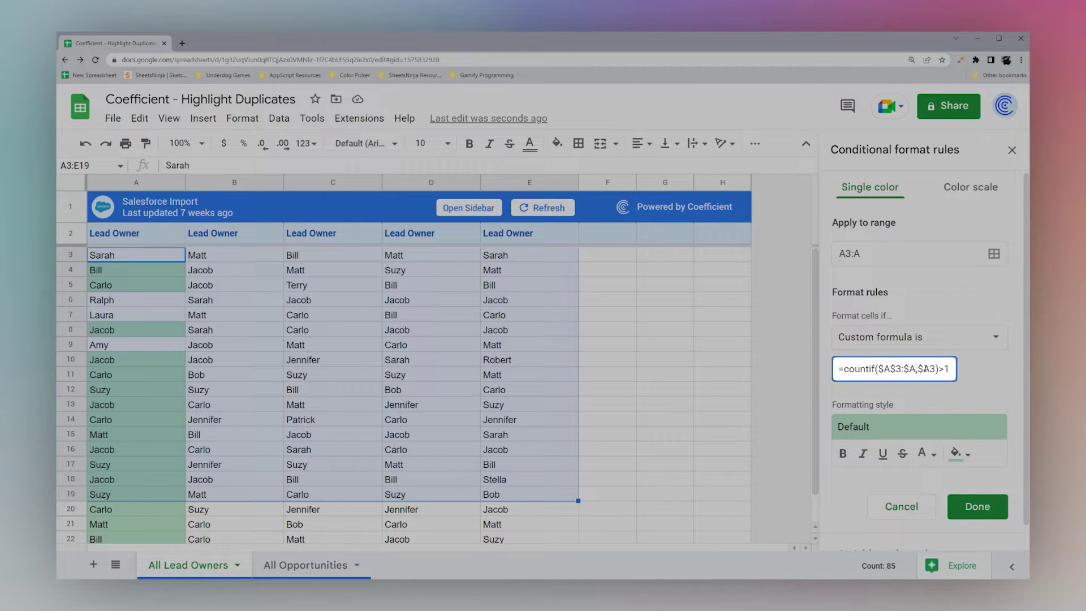
key("BackSpace")
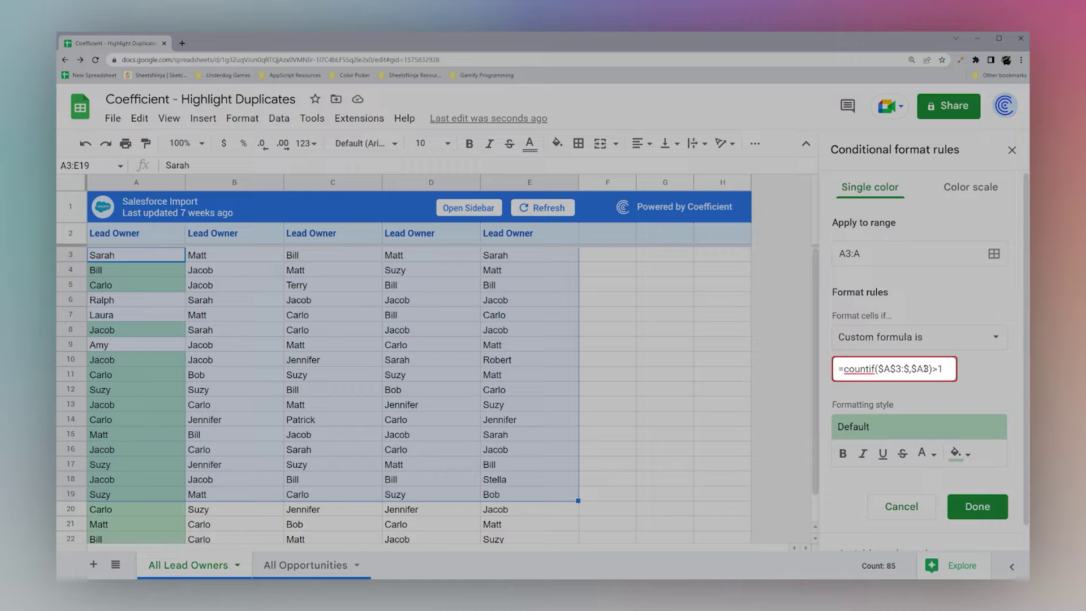
type("E")
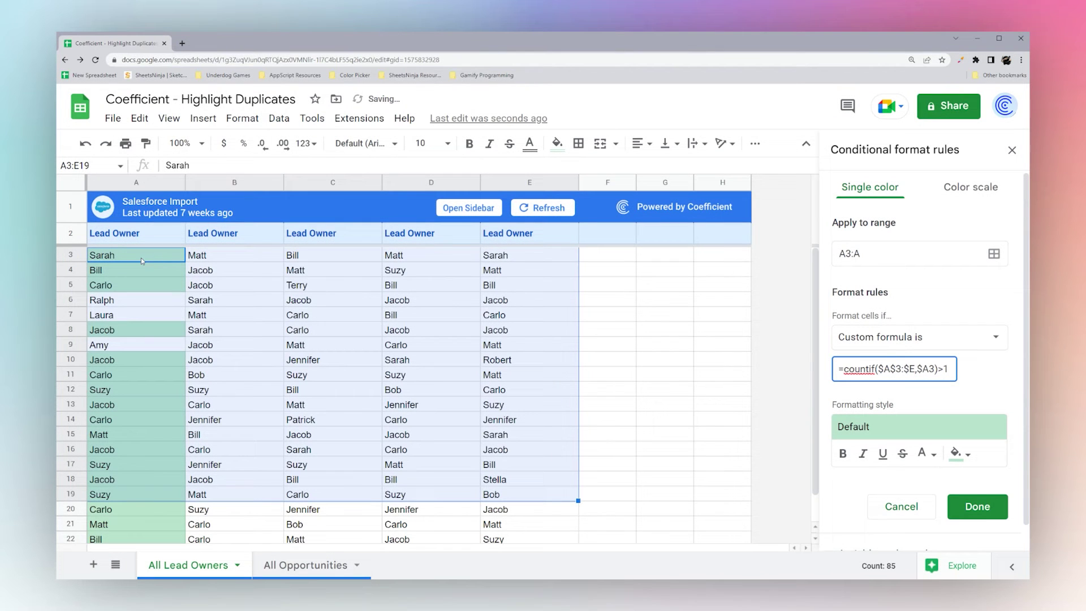
left_click(868, 254)
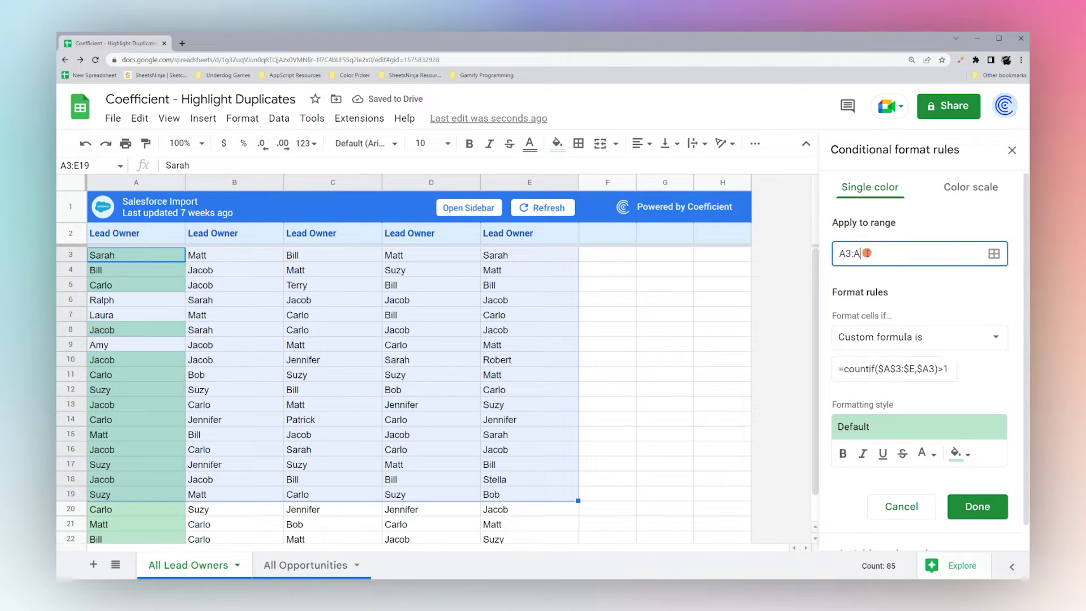
key("BackSpace")
type("E")
left_click(865, 272)
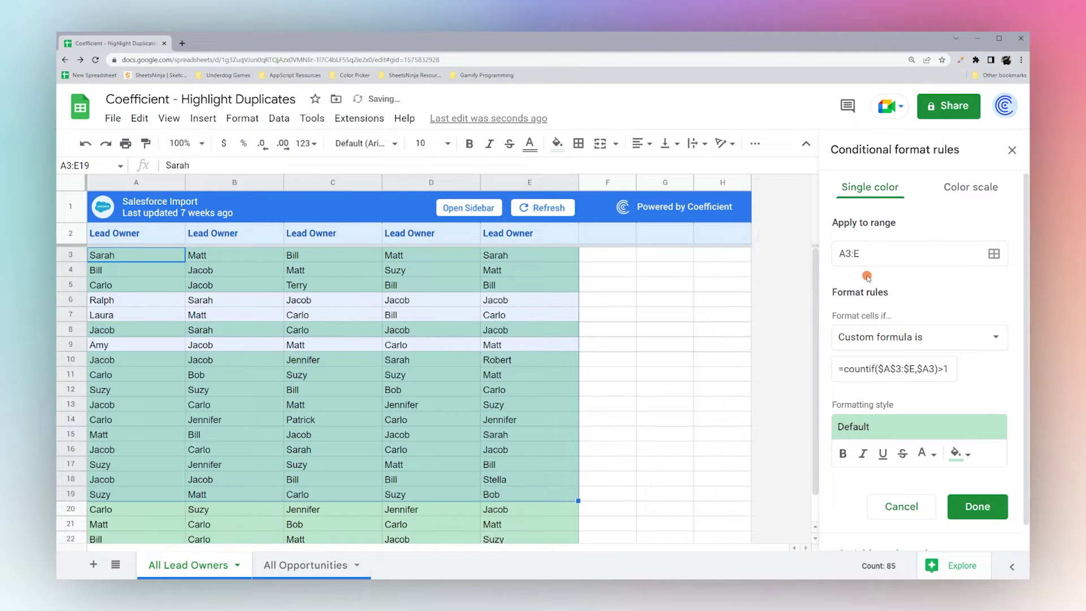
Make the criterion a relative A3, giving =countif($A$3:$E,A3)>1, and view the highlighting.
left_click(922, 365)
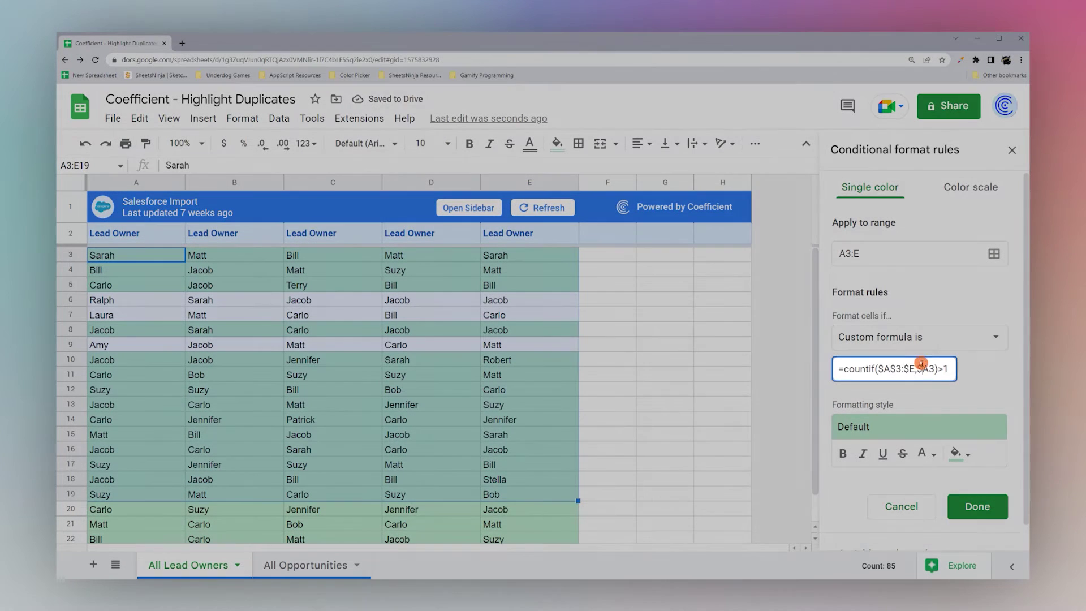
key("BackSpace")
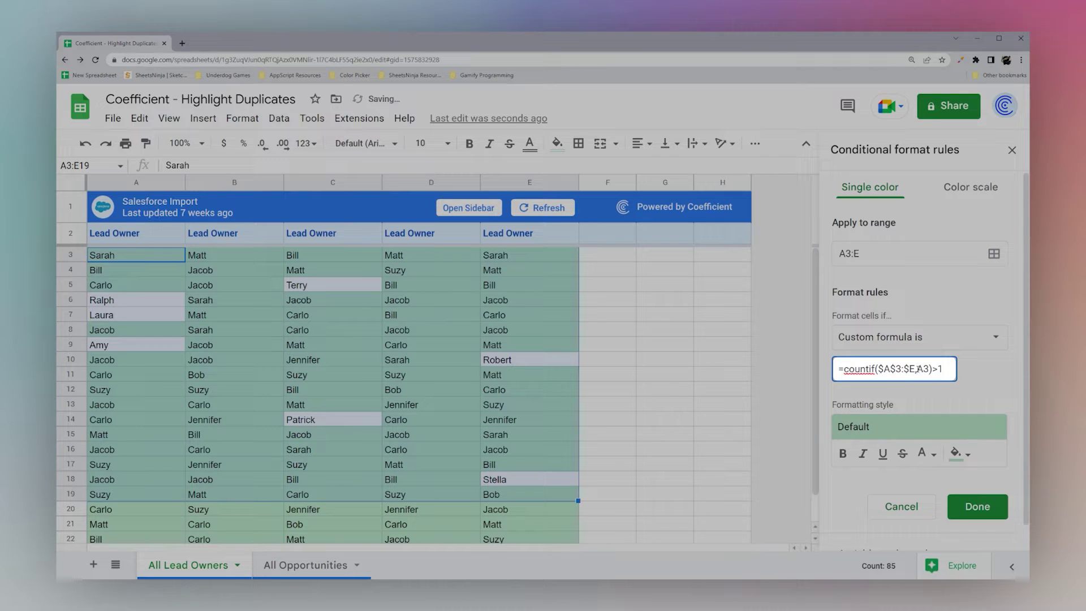
double_click(921, 368)
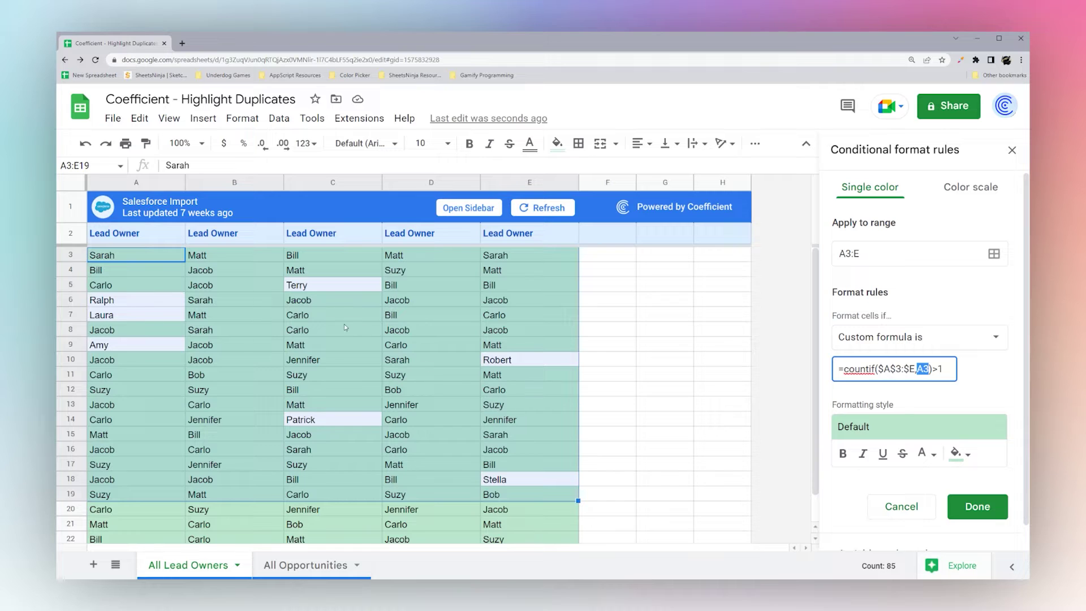
left_click(111, 317)
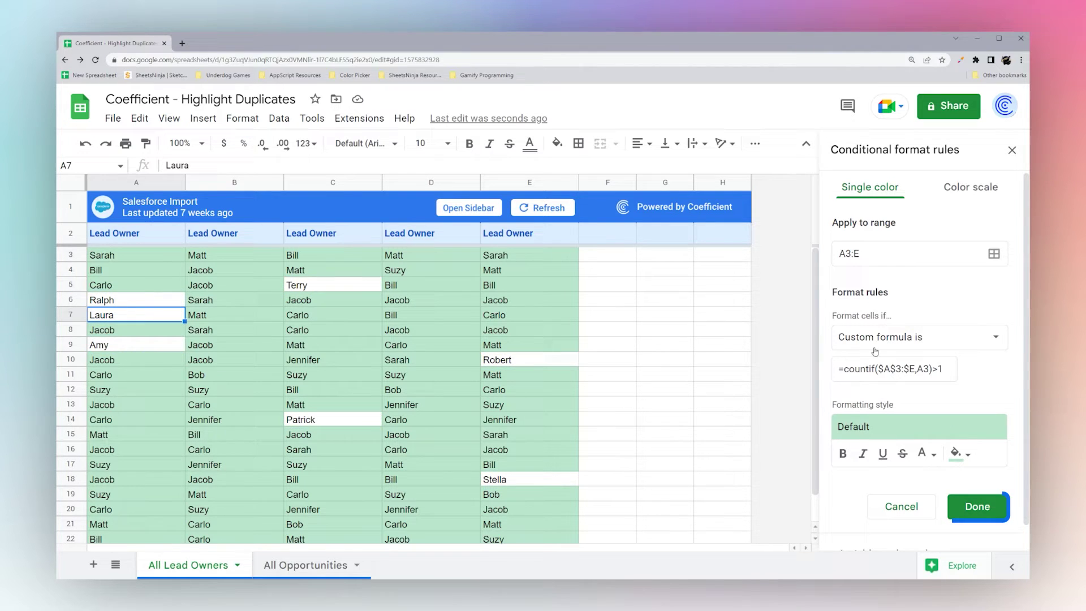
Save the duplicate-name rule and move to the All Opportunities sheet's table.
left_click(976, 507)
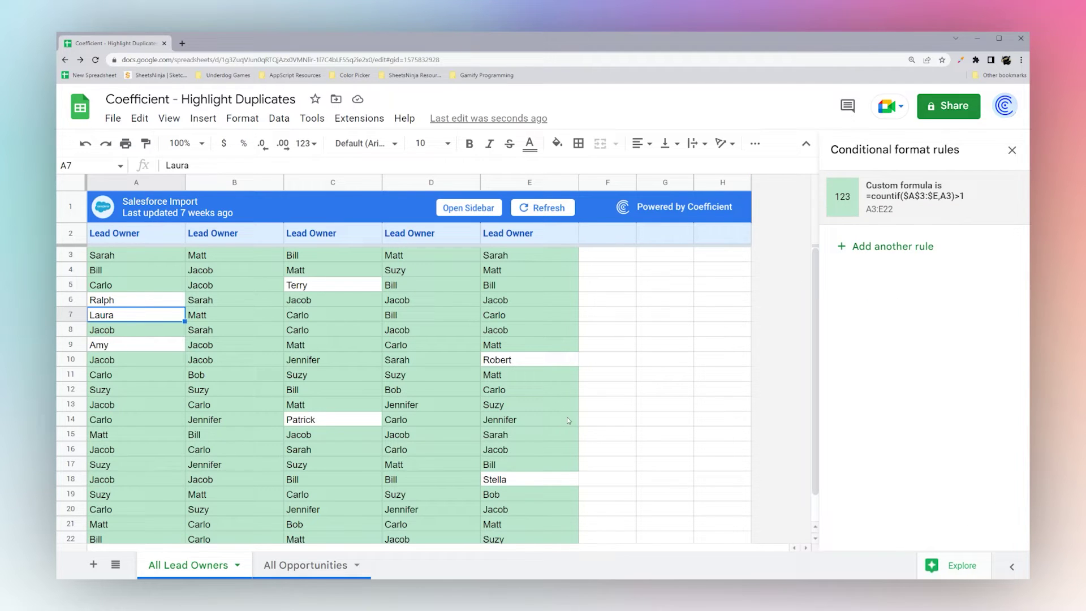
left_click(299, 566)
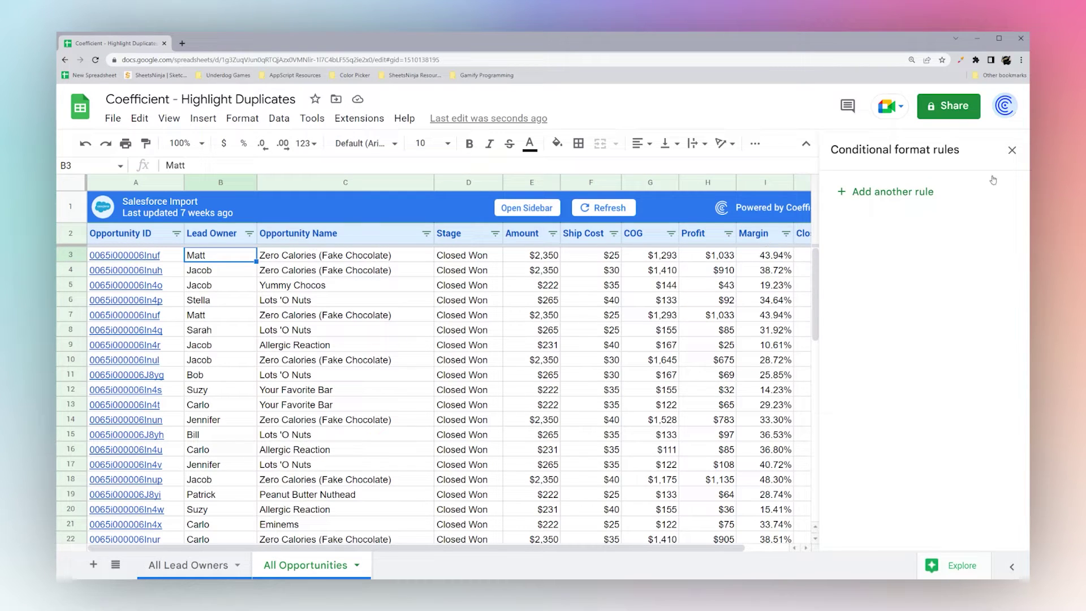
left_click(345, 360)
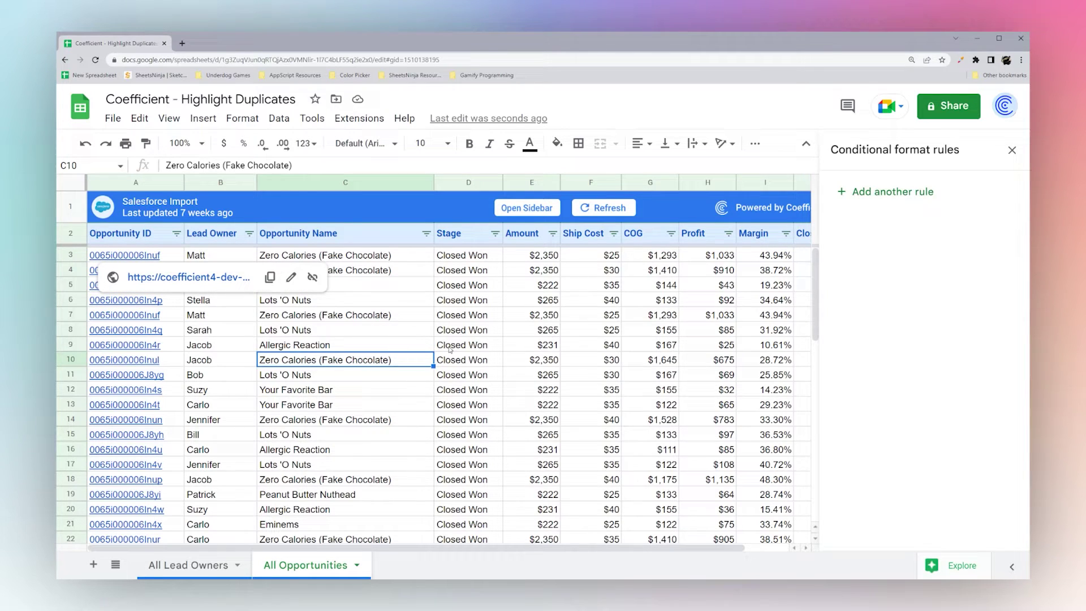
left_click(406, 256)
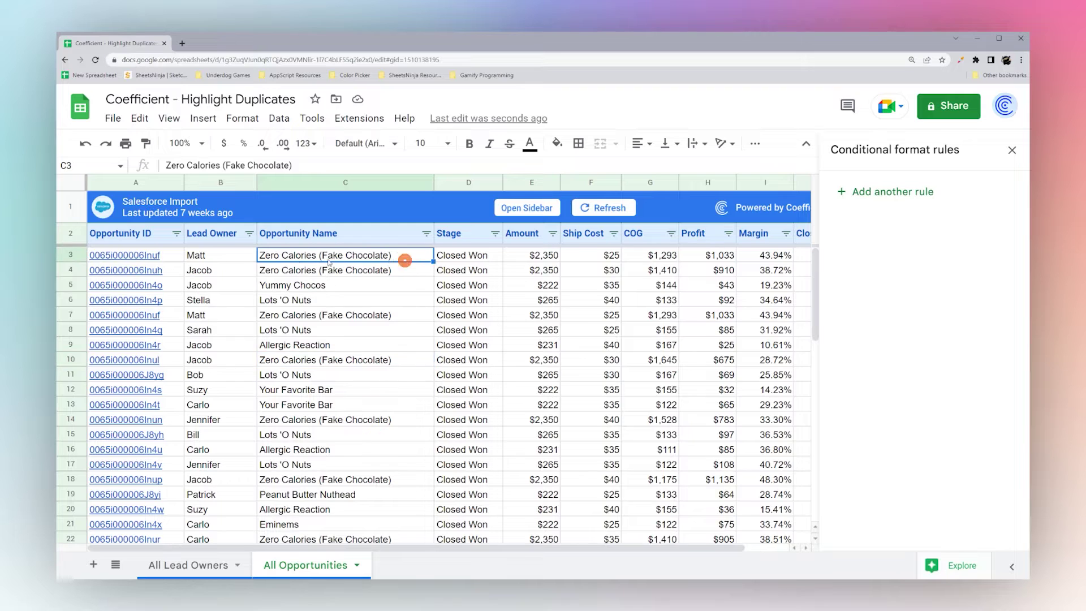
Add another conditional formatting rule on All Opportunities applying to A3:J.
left_click(178, 259)
left_click(883, 202)
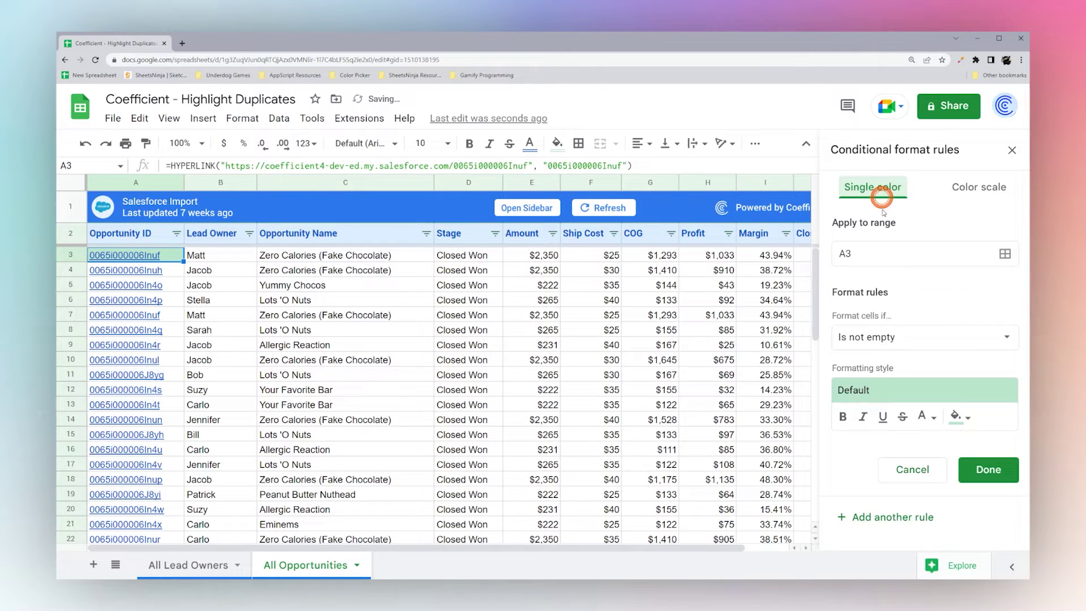
left_click(874, 254)
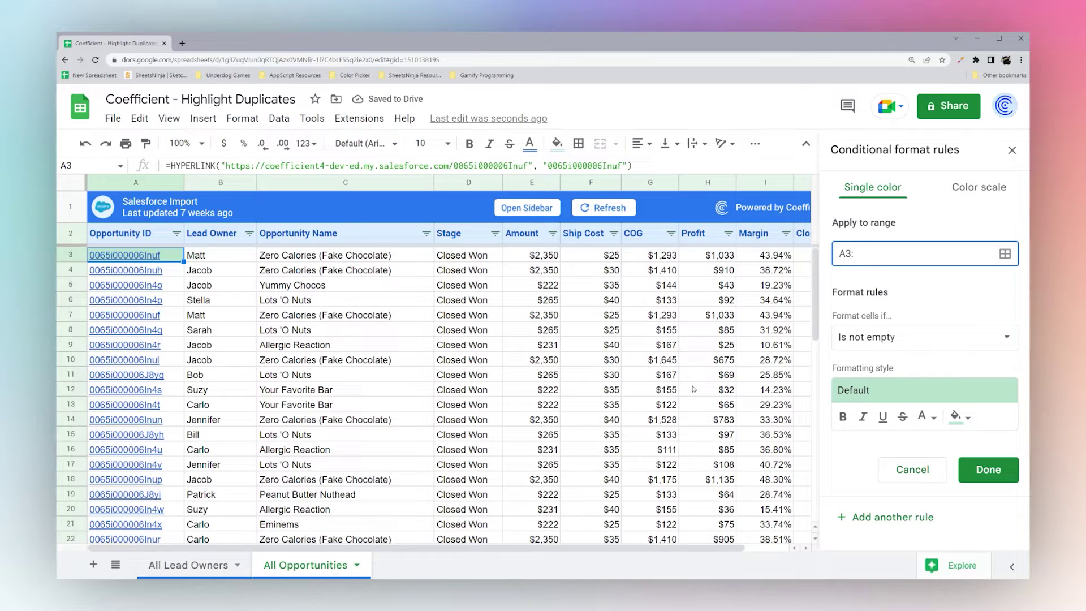
scroll(600, 533, "right", 2)
scroll(600, 533, "left", 2)
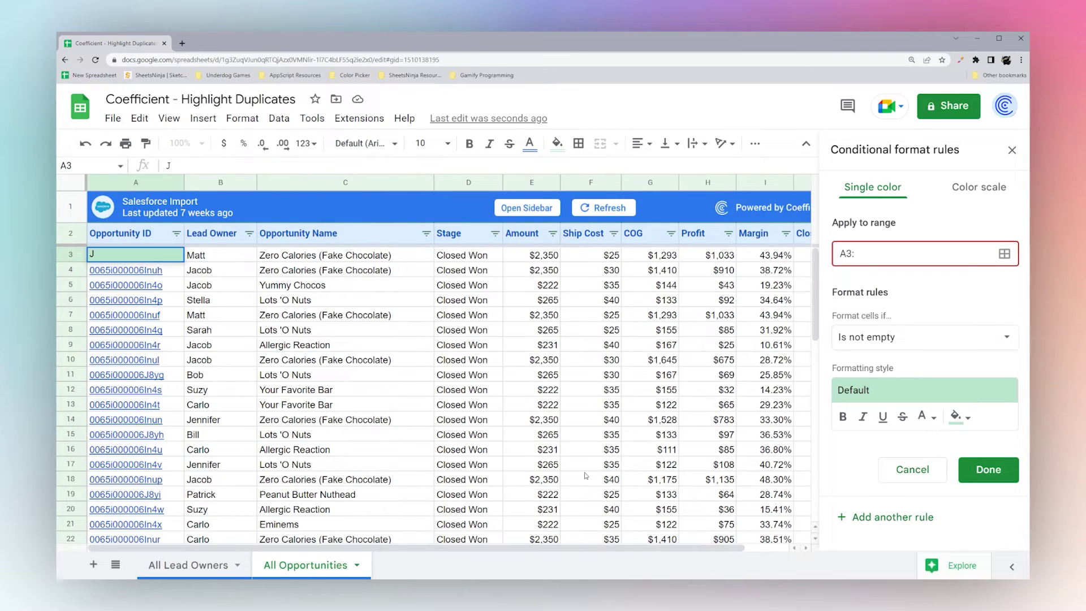
left_click(874, 259)
type(":")
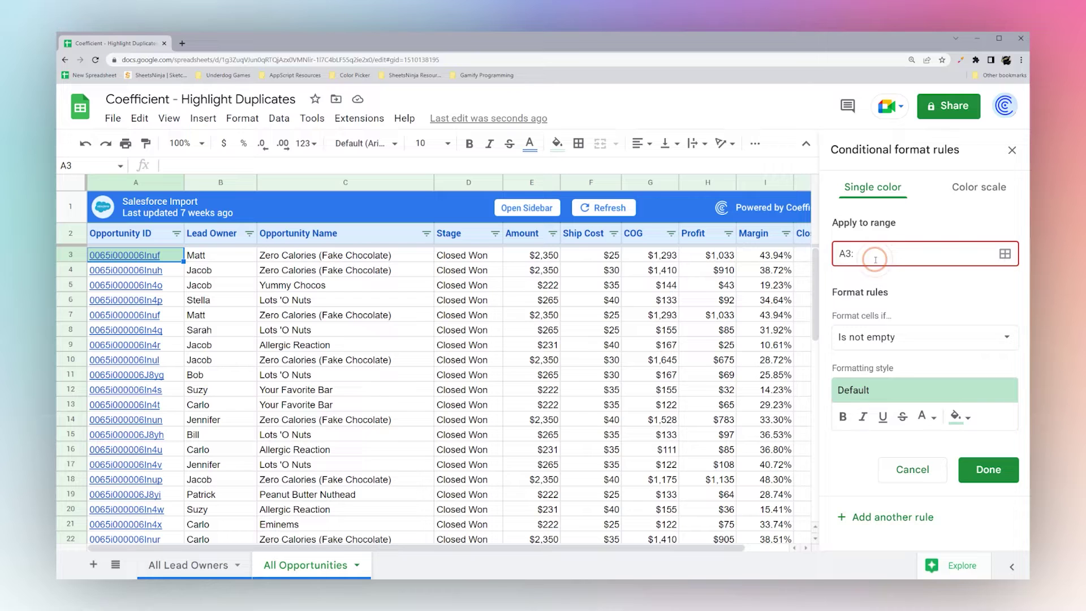
type("J")
Set the new rule to Custom formula is =countif($A$3:$A,$A3)>1.
left_click(893, 342)
scroll(899, 481, "down", 3)
left_click(889, 559)
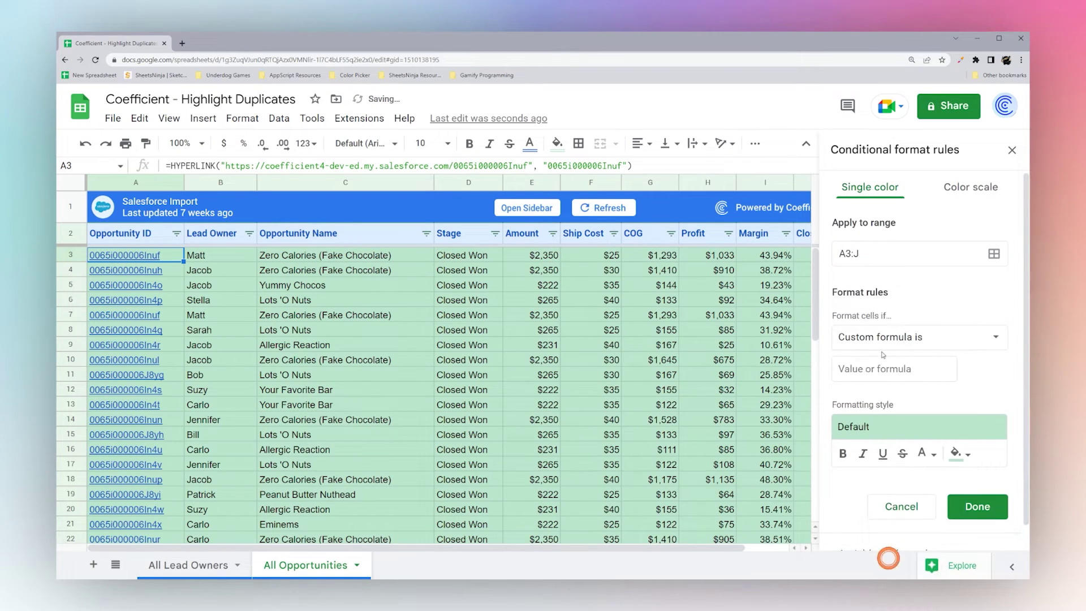
left_click(885, 368)
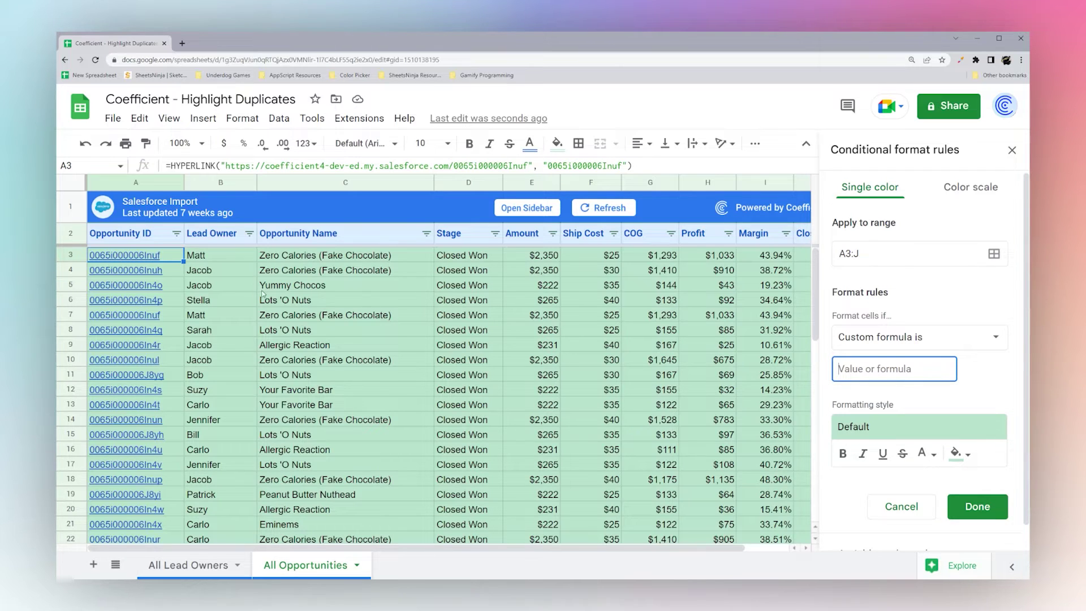
mouse_move(159, 258)
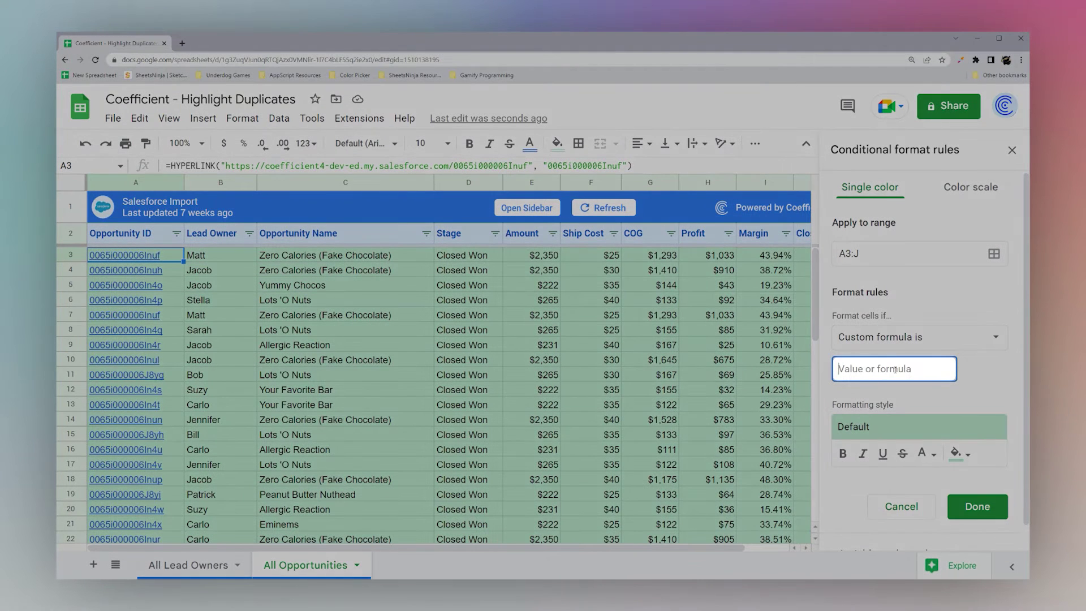
type("=countif($A$")
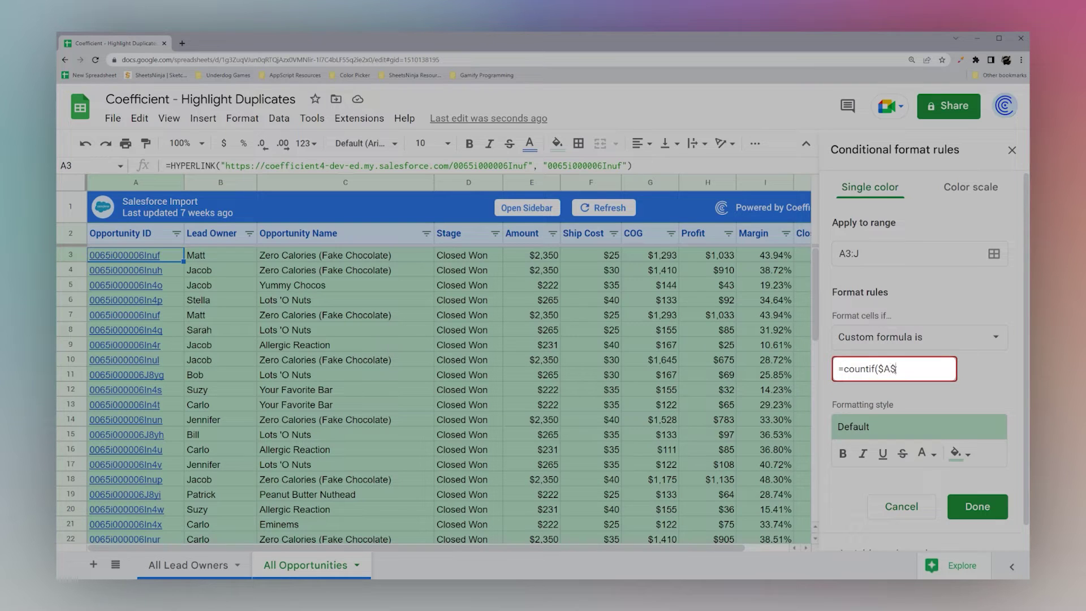
type("3:$A,$A3)>1")
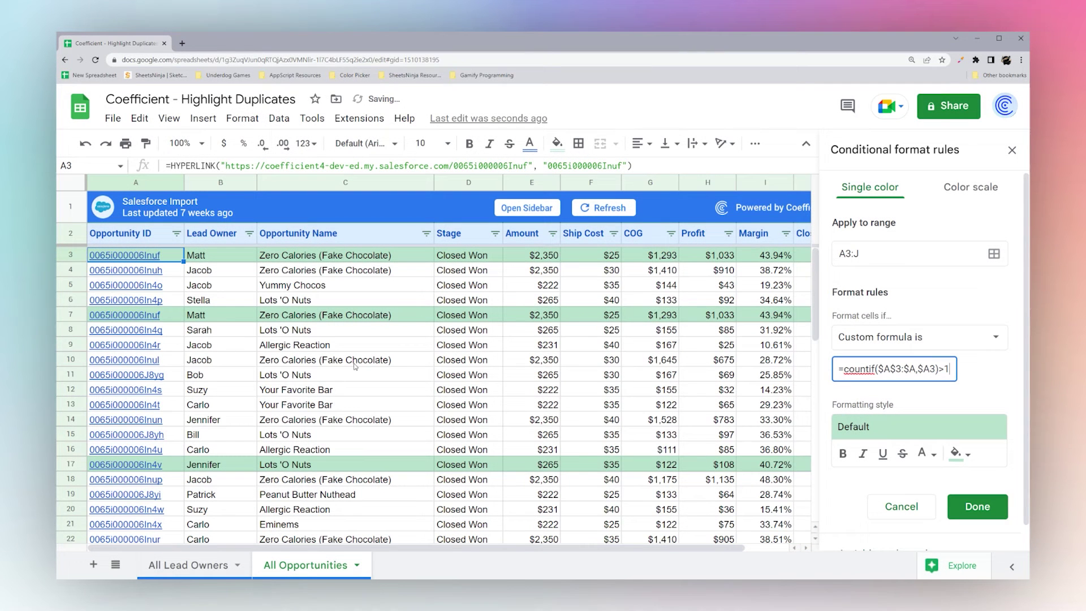
mouse_move(168, 316)
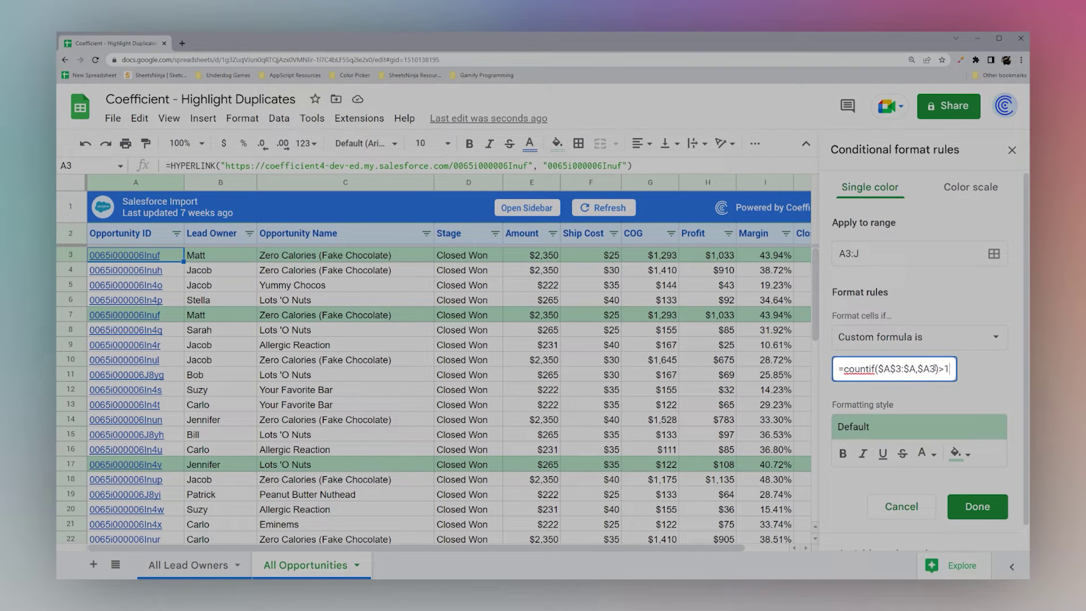
Switch the formula's references to column B: countif($B$3:$B,$B3)>1.
double_click(886, 368)
type("B")
key("Right")
key("Right")
key("BackSpace")
type("B")
key("Right")
key("Right")
key("Right")
type("B,$")
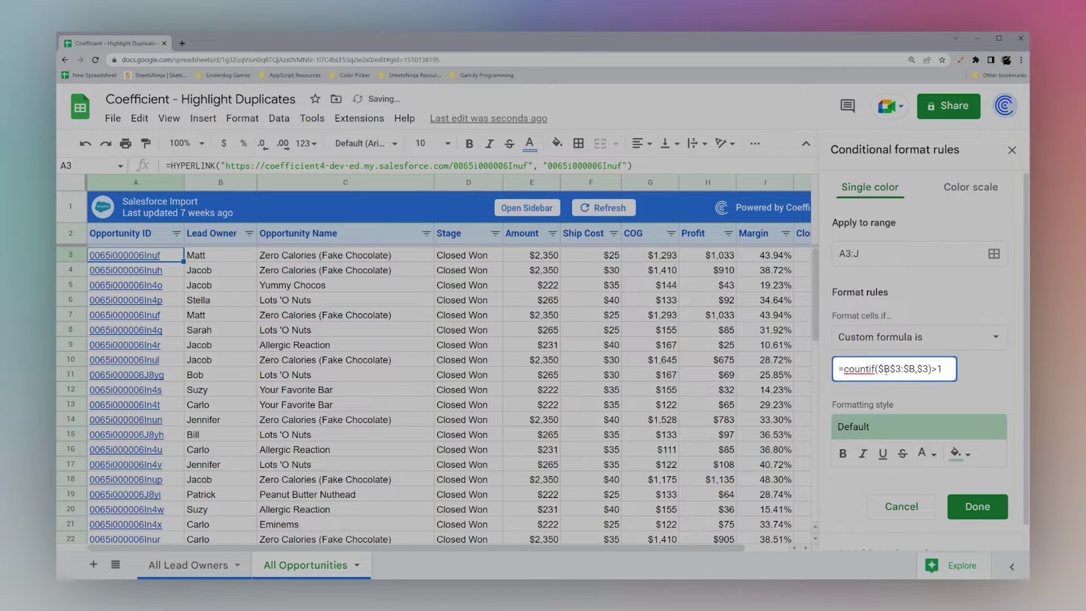
type("B")
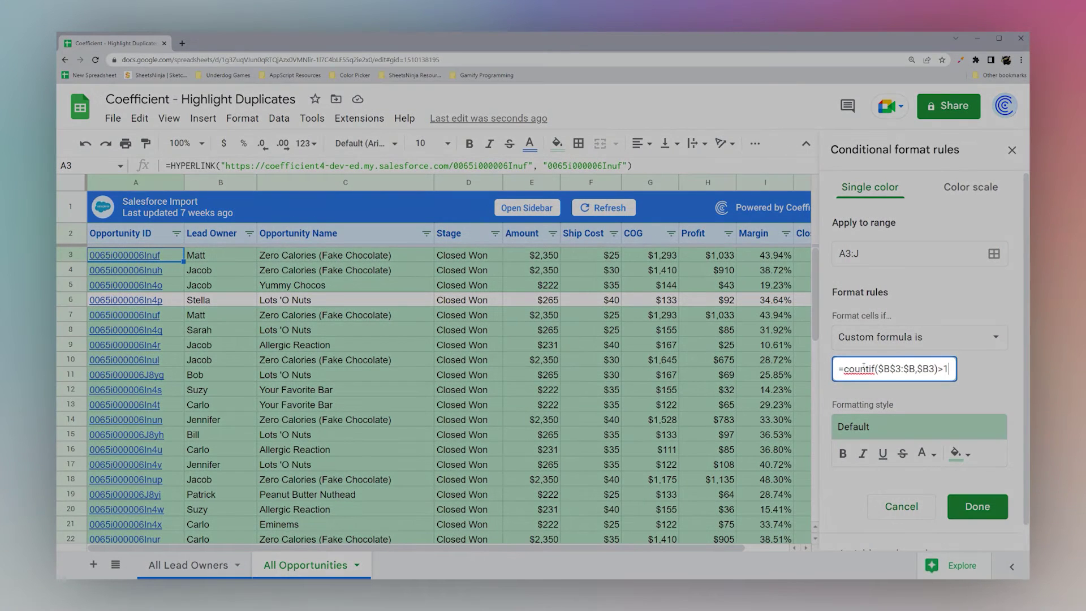
Wrap the formula in arrayformula( ), giving =arrayformula(countif($B$3:$B,$B3)>1).
left_click(845, 367)
type("arrayfor")
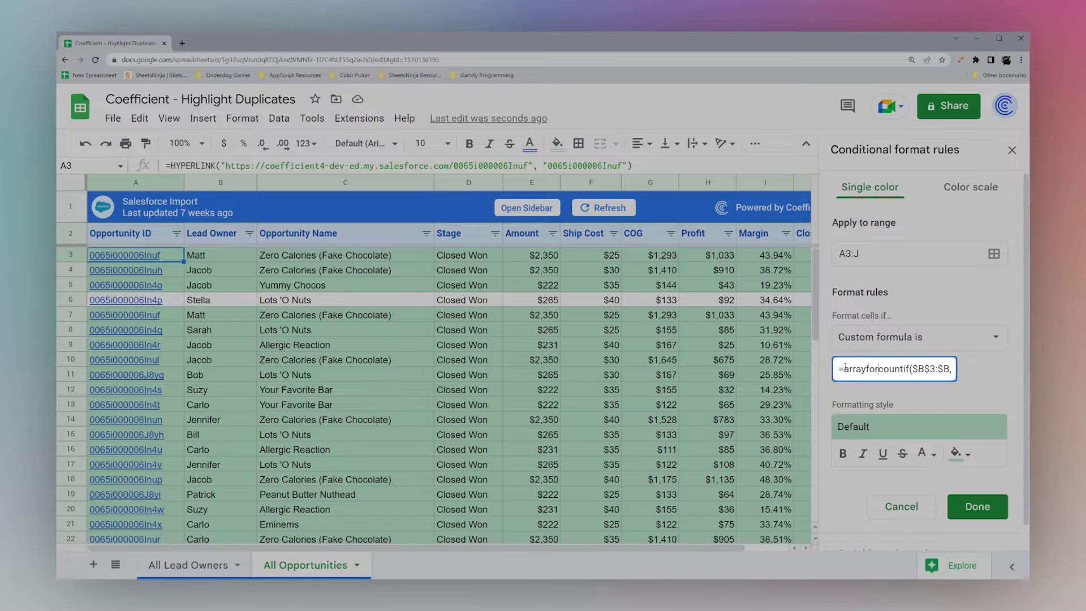
type("mula(")
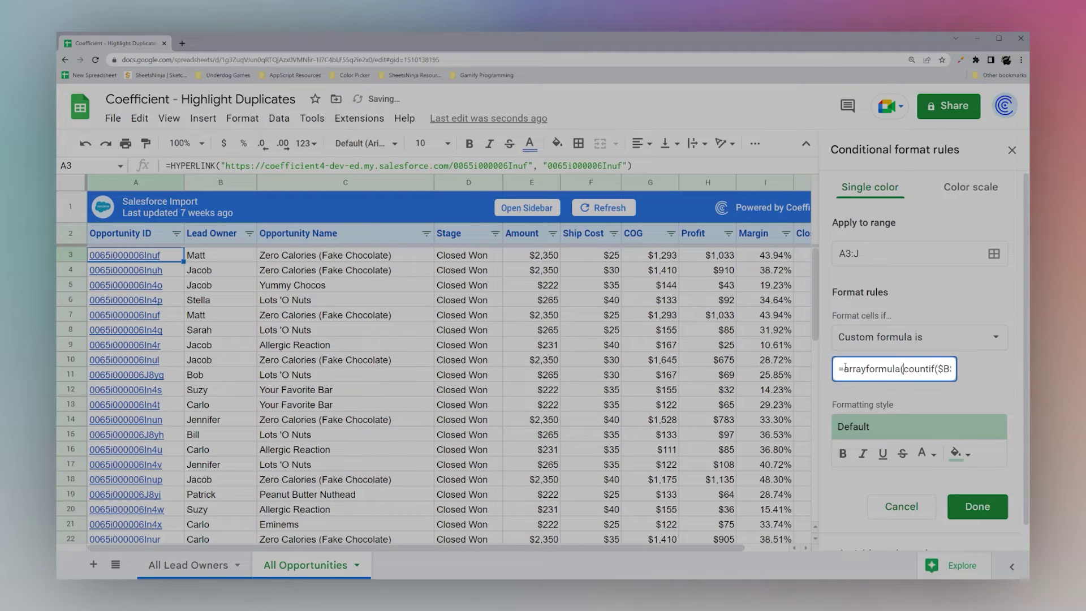
key("End")
type(")")
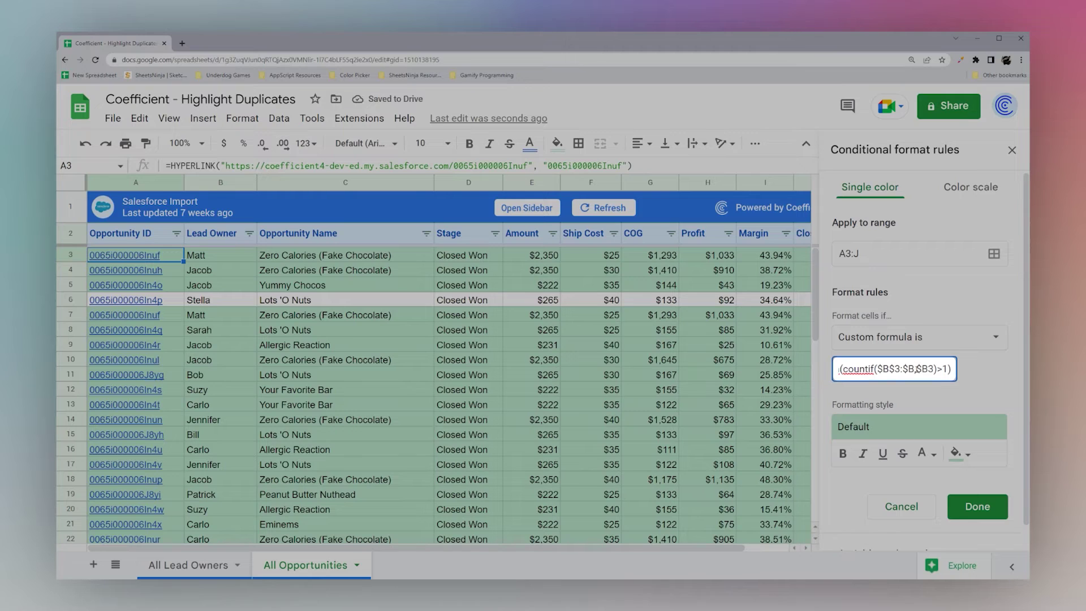
Append an ampersand and a pasted copy of the range after $B$3:$B in the formula.
mouse_move(889, 369)
left_mouse_down()
mouse_move(911, 369)
mouse_move(877, 369)
left_mouse_up()
left_click(885, 369)
left_click_drag(876, 369, 915, 369)
key("ctrl+c")
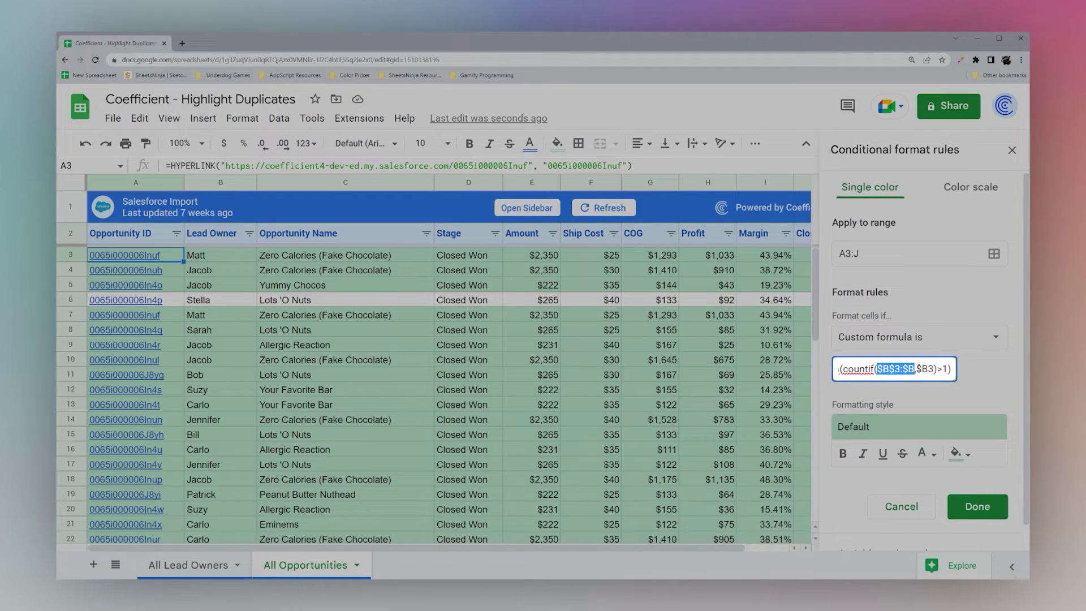
left_click_drag(917, 368, 934, 368)
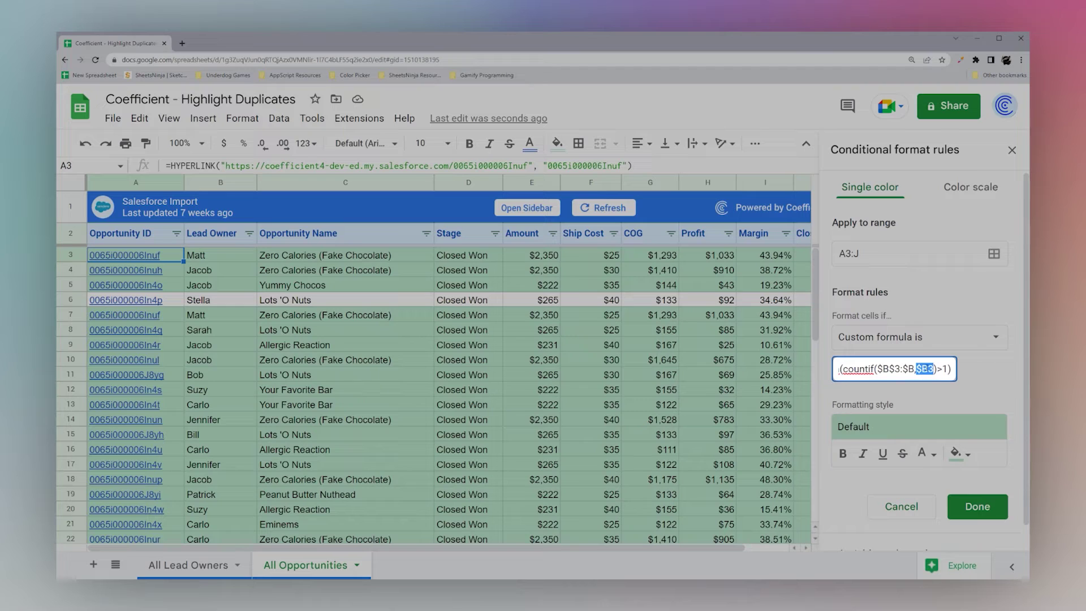
left_click(914, 369)
type("&")
key("ctrl+v")
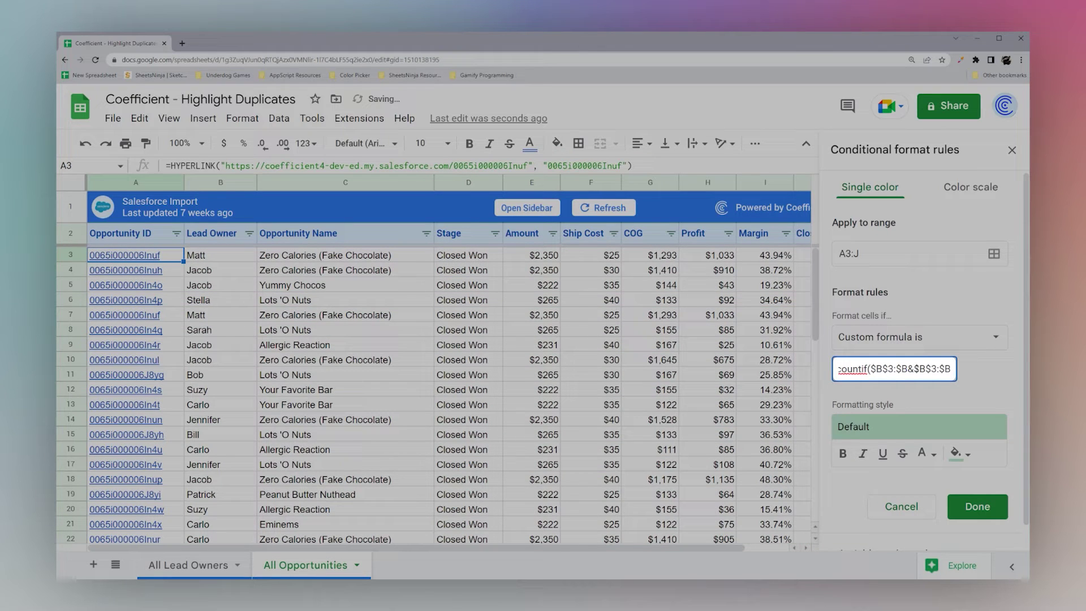
Edit the pasted range to $C$3:$C and extend the criterion to $B3&$C3.
left_click(925, 368)
key("BackSpace")
type("Q")
key("End")
key("BackSpace")
type("C,$B3)>")
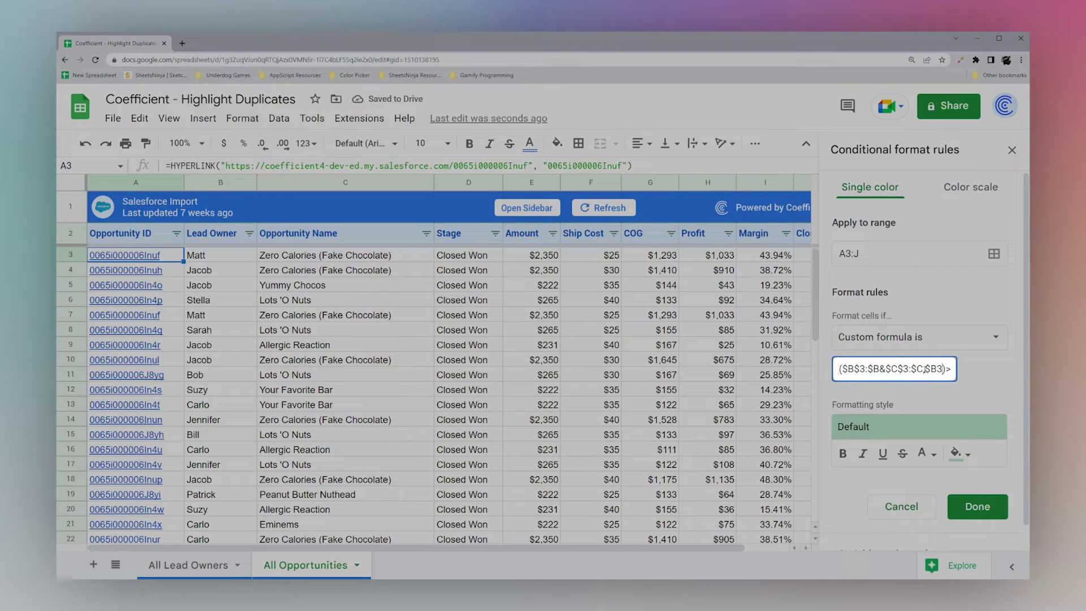
key("BackSpace")
key("BackSpace")
type("&$C")
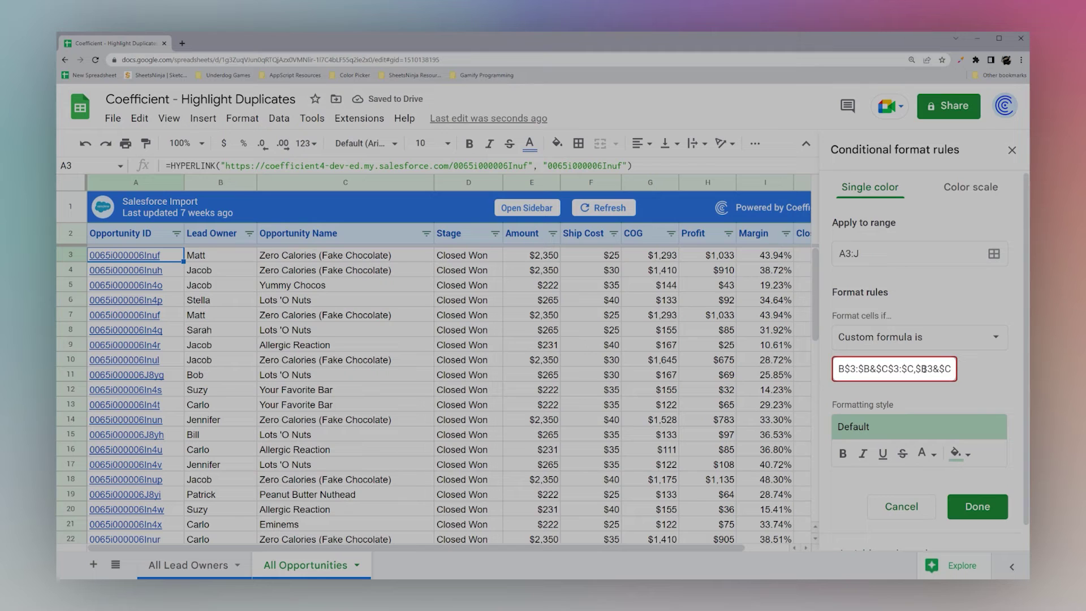
type("3")
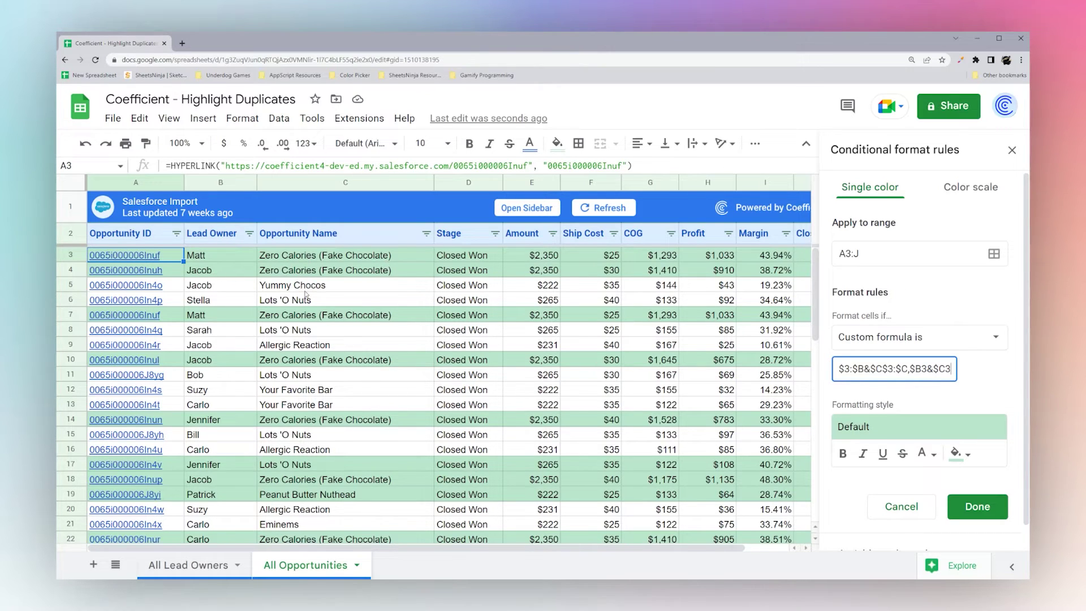
scroll(346, 322, "down", 3)
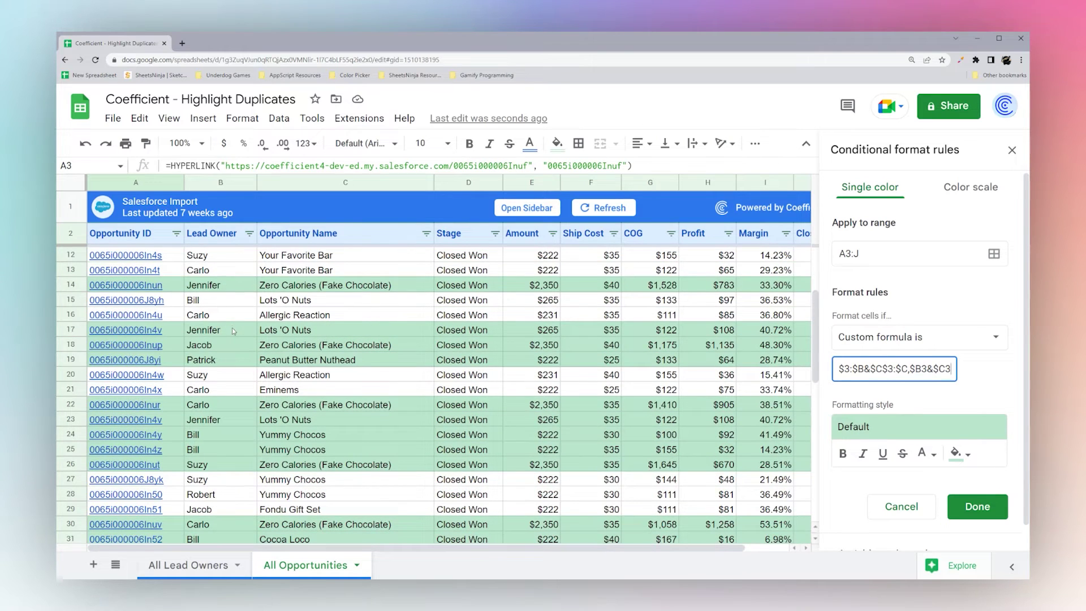
left_click_drag(232, 329, 271, 329)
left_click_drag(246, 420, 271, 419)
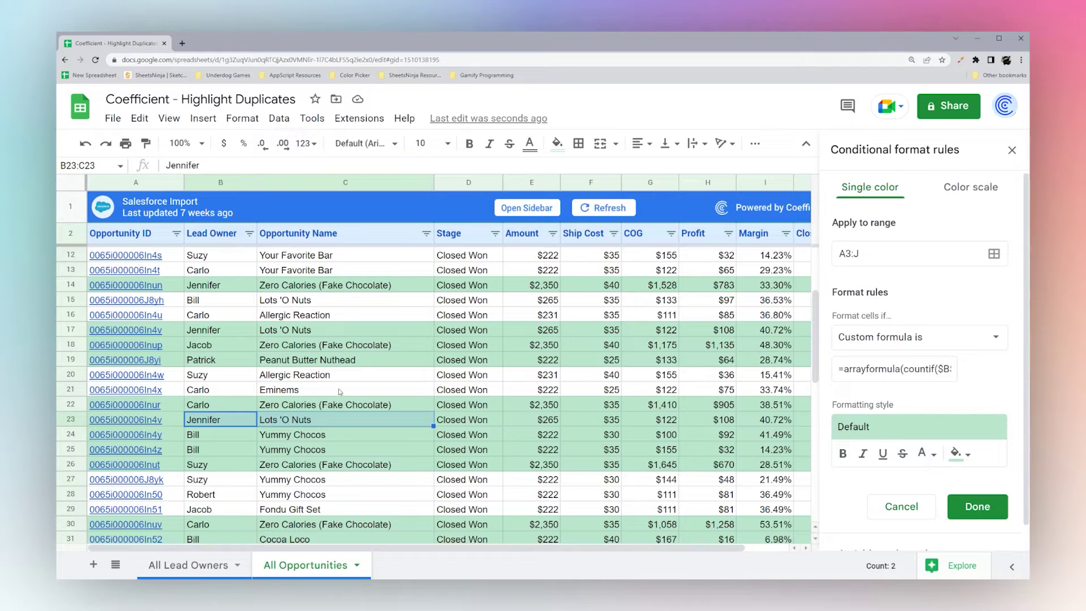
scroll(341, 392, "up", 1)
left_click(919, 369)
key("End")
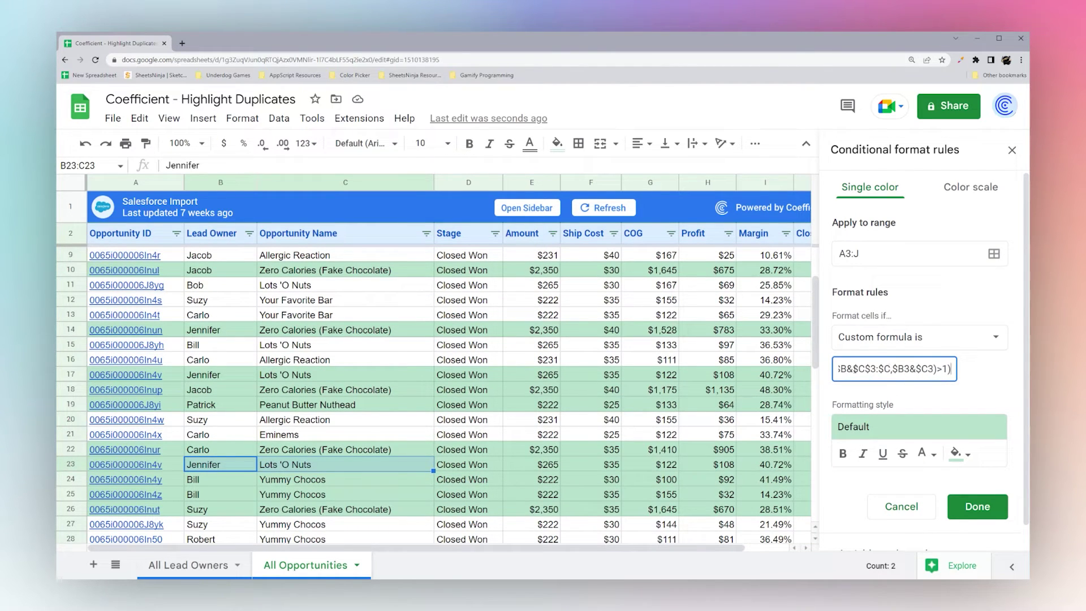
mouse_move(441, 552)
left_mouse_down()
mouse_move(486, 552)
mouse_move(445, 553)
left_mouse_up()
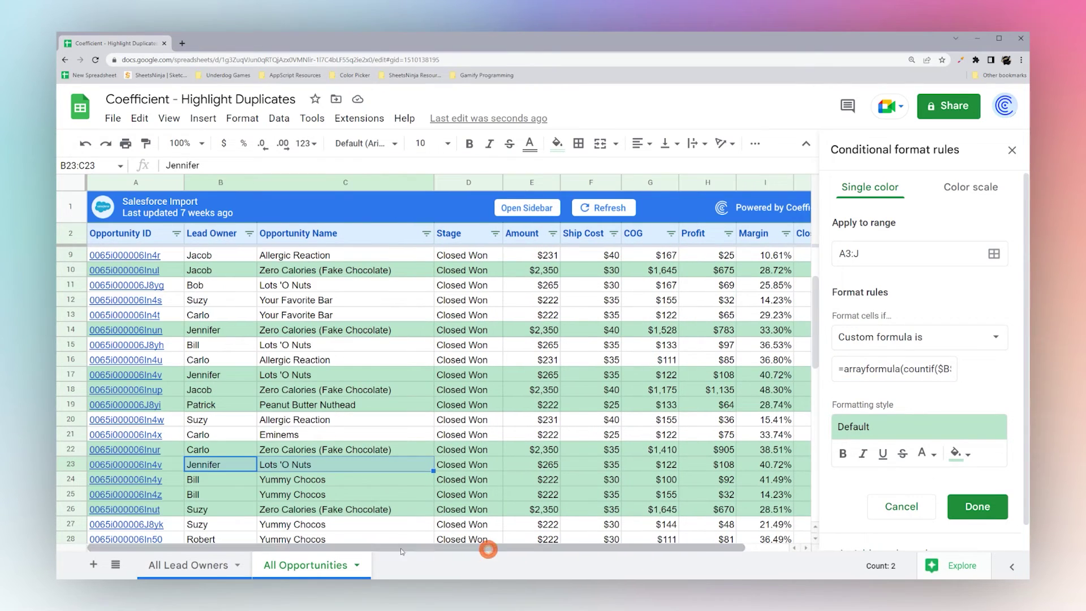
left_click(921, 374)
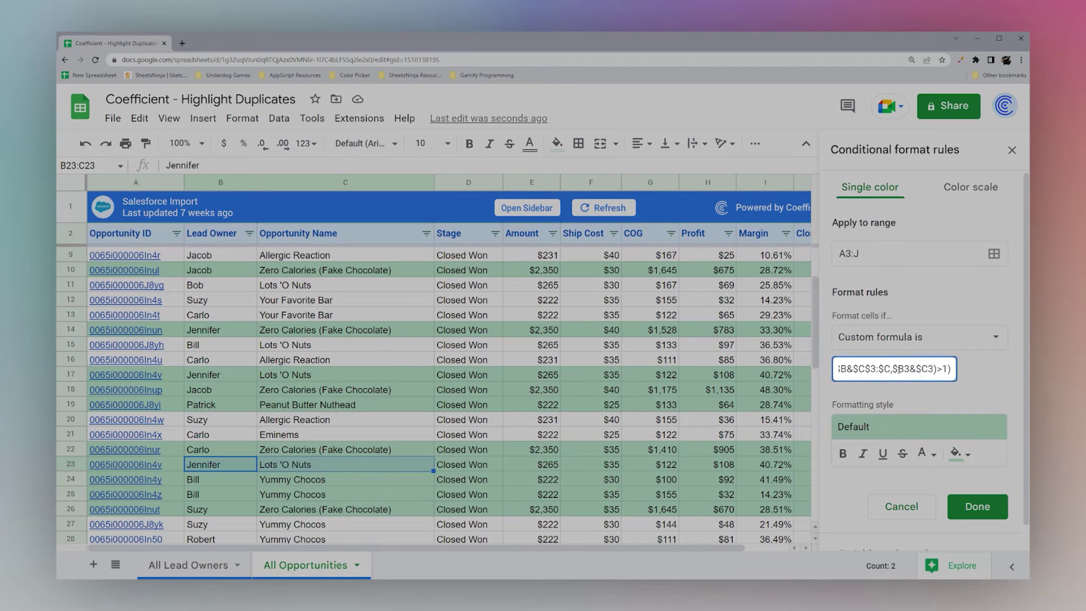
left_click_drag(889, 369, 848, 369)
Add &$E$3:$E to the counted range by copying and editing the column C range.
key("ctrl+c")
left_click(890, 368)
key("ctrl+v")
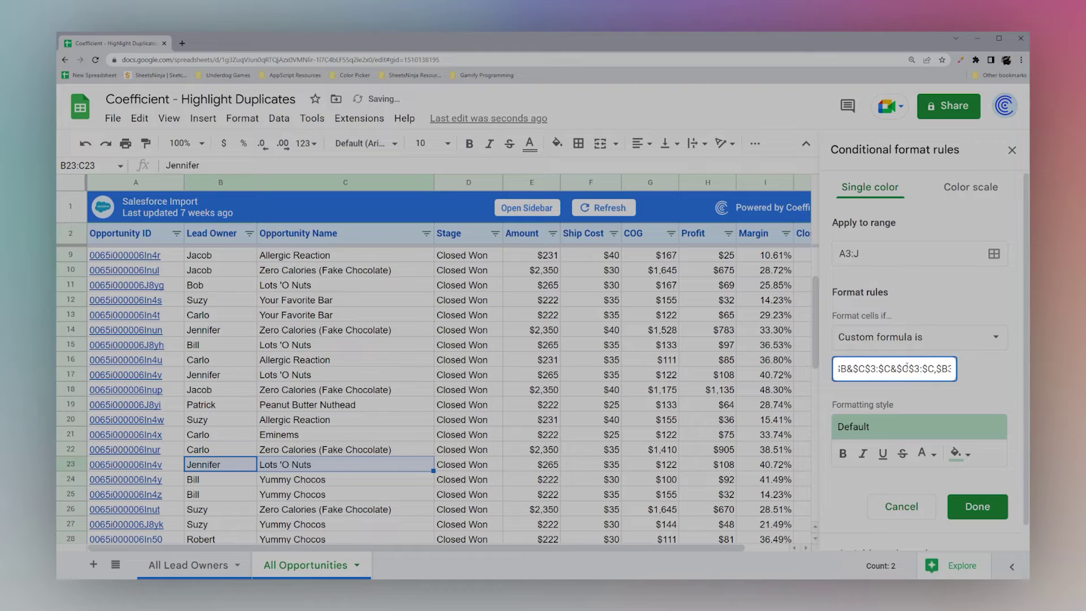
type("E")
key("Right")
key("Right")
key("Right")
key("Right")
key("Right")
key("BackSpace")
type("E")
Append &$E3 to the criterion after $C3.
key("End")
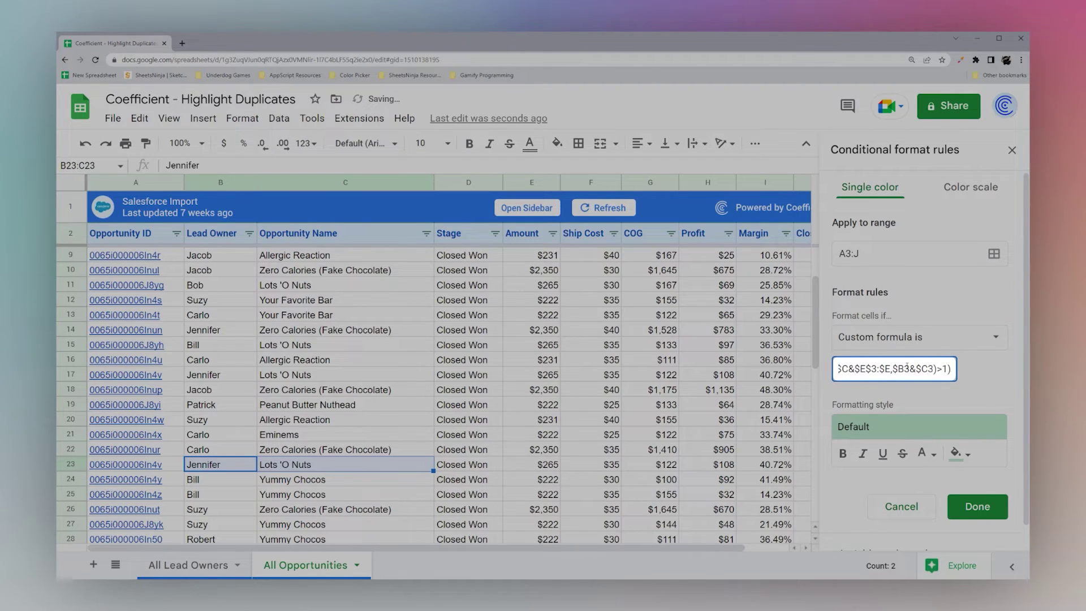
key("Left")
key("Left")
key("Left")
key("Left")
type("&$E4")
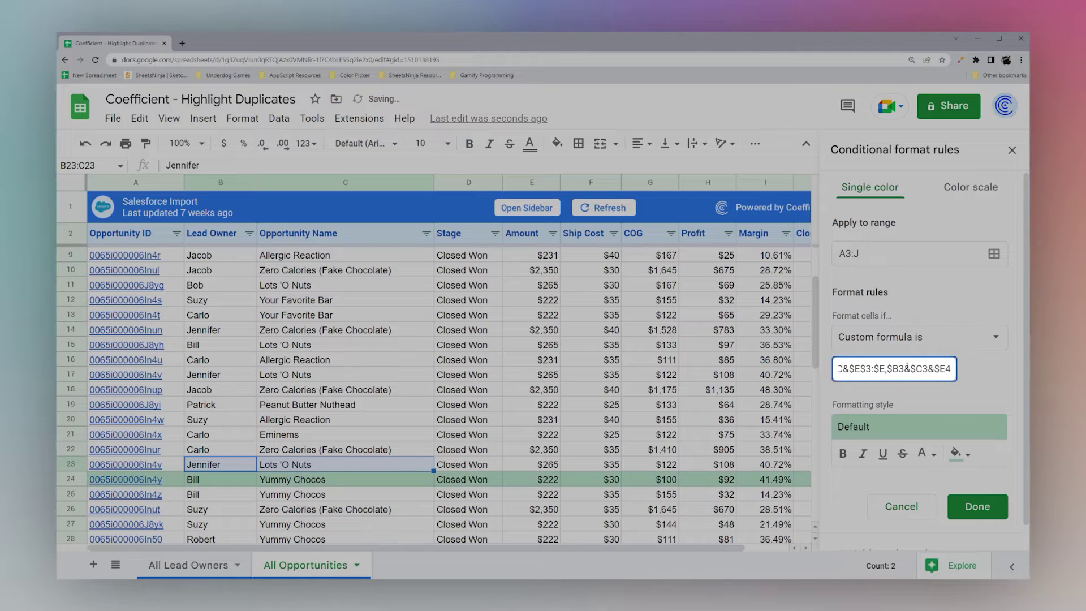
key("BackSpace")
type("3)>1)")
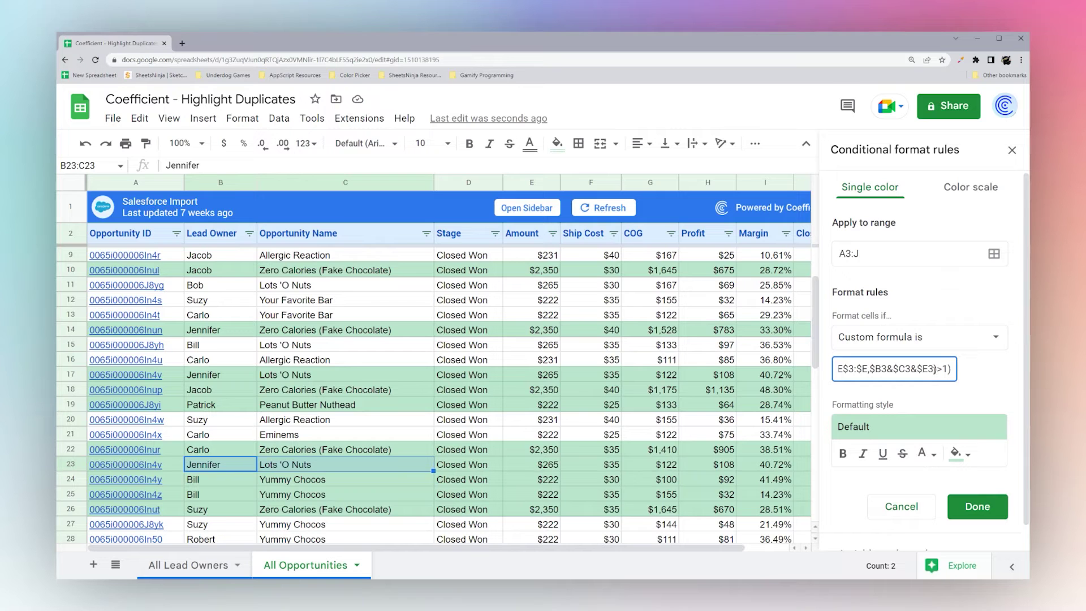
Replace the formula with =countif($B$3:$B,$B3)>1.
key("Home")
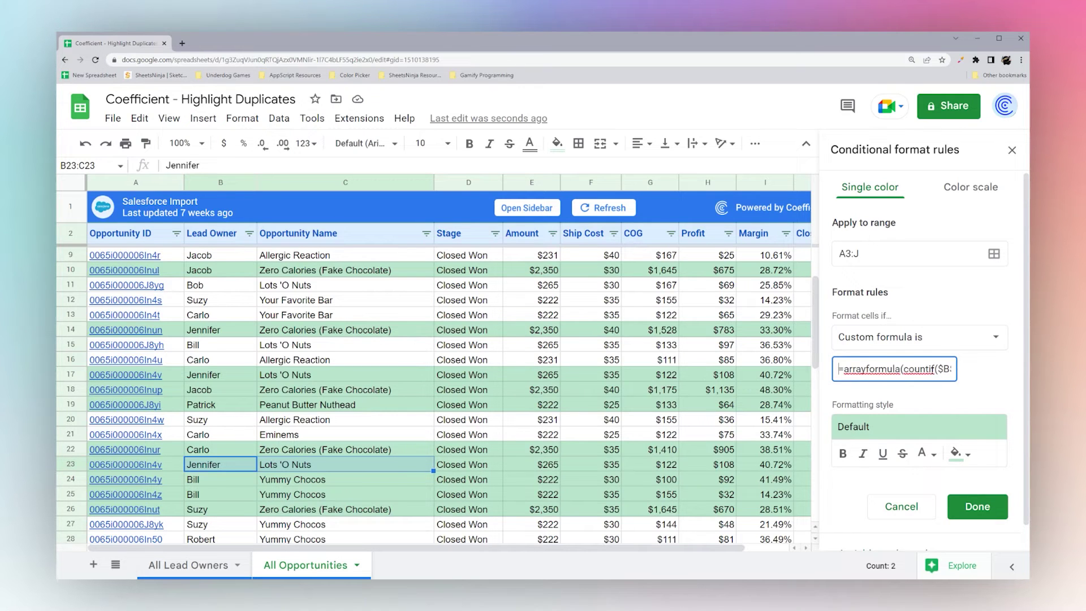
key("ctrl+a")
key("BackSpace")
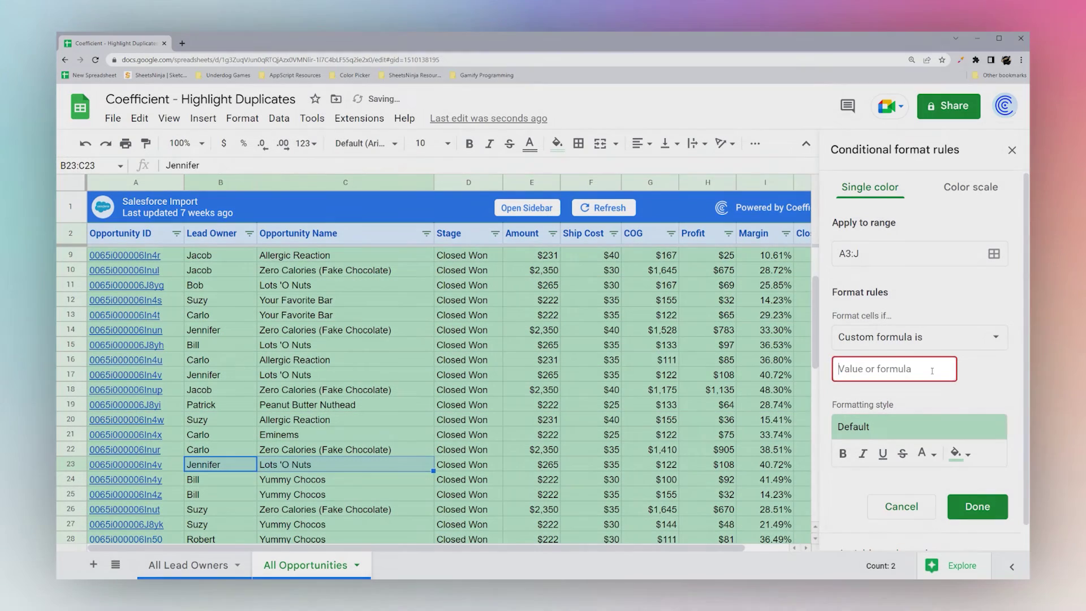
type("=countif(")
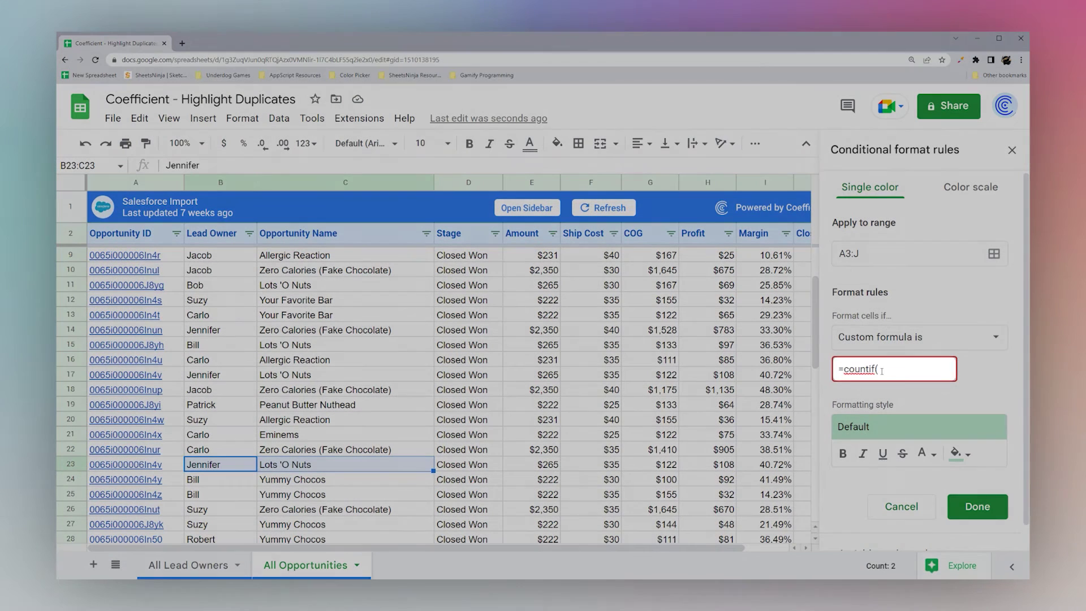
left_click(881, 370)
type("$")
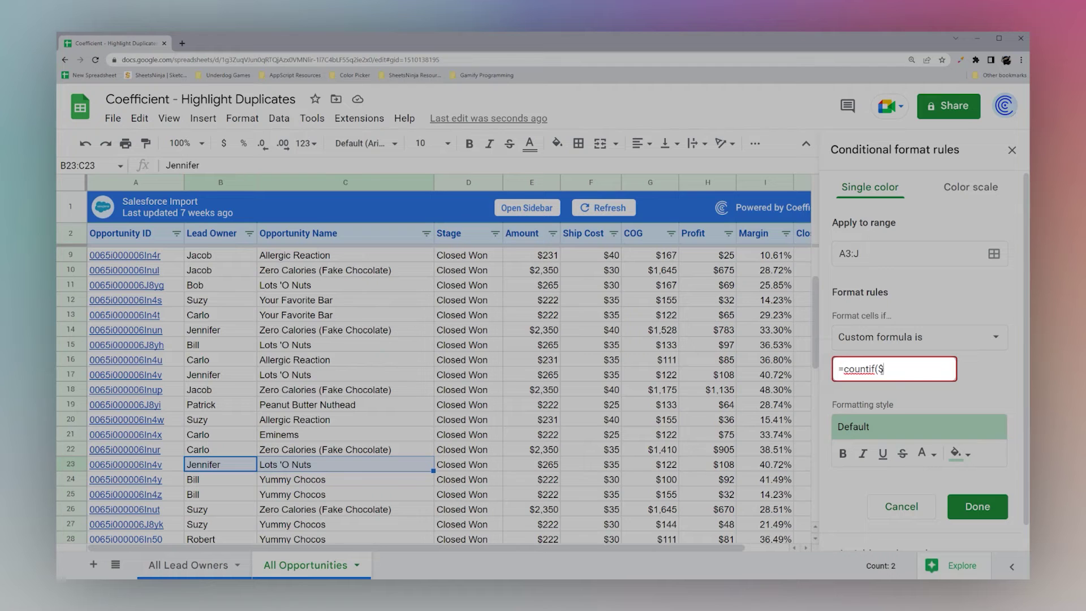
type("B$3:$B,$B3)>1")
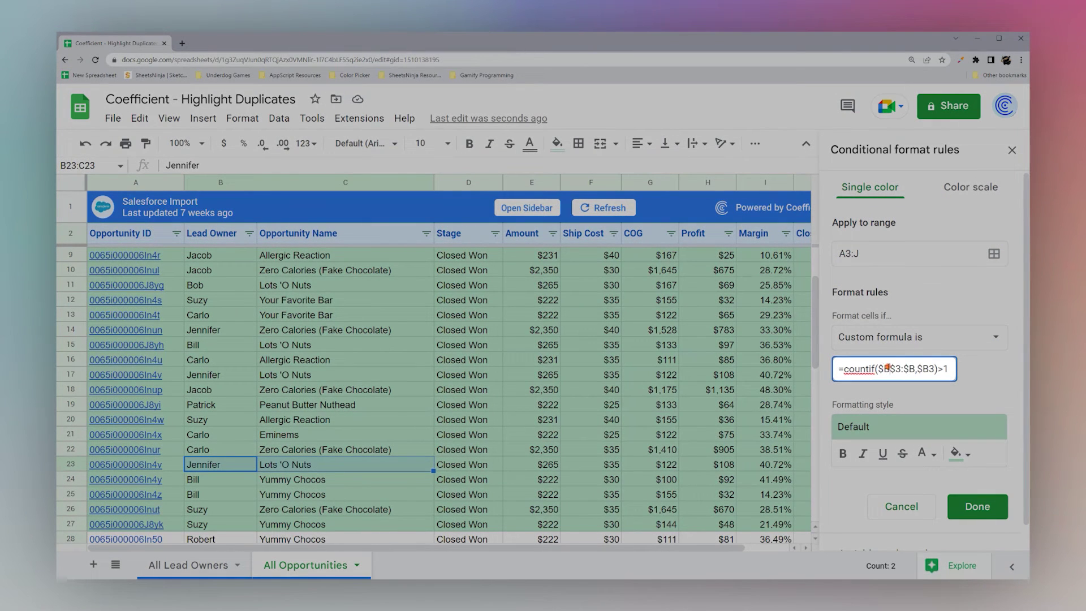
Change every column B reference to A, giving =countif($A$3:$A,$A3)>1.
left_click(888, 368)
key("BackSpace")
type("A")
key("Right")
key("Right")
key("Right")
key("Right")
key("Right")
key("BackSpace")
type("A")
key("Right")
key("Right")
key("Right")
type("A")
key("Left")
key("BackSpace")
key("End")
type("1")
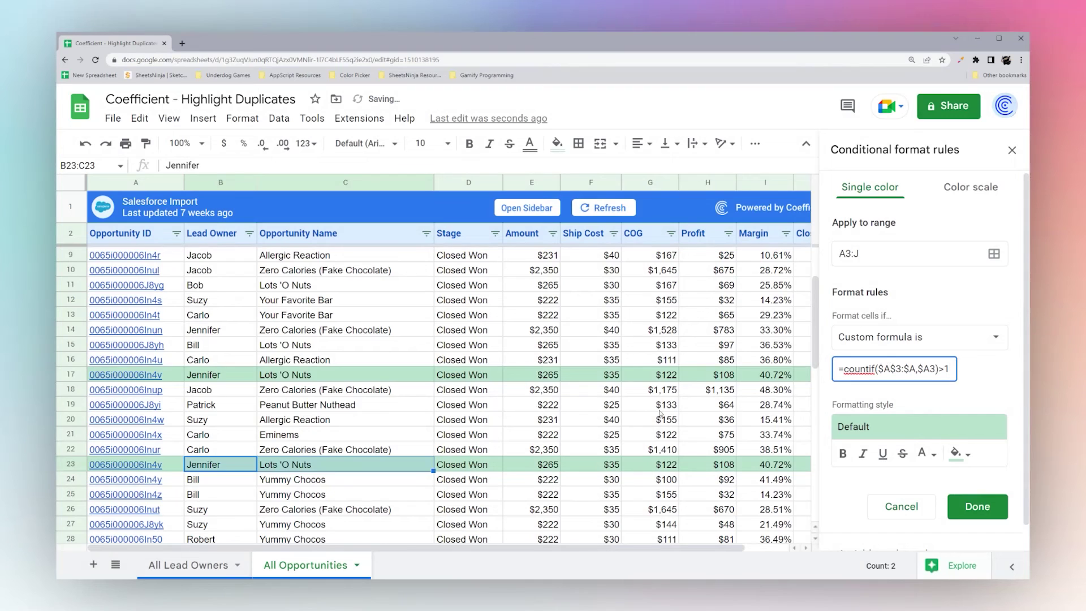
scroll(298, 385, "up", 2)
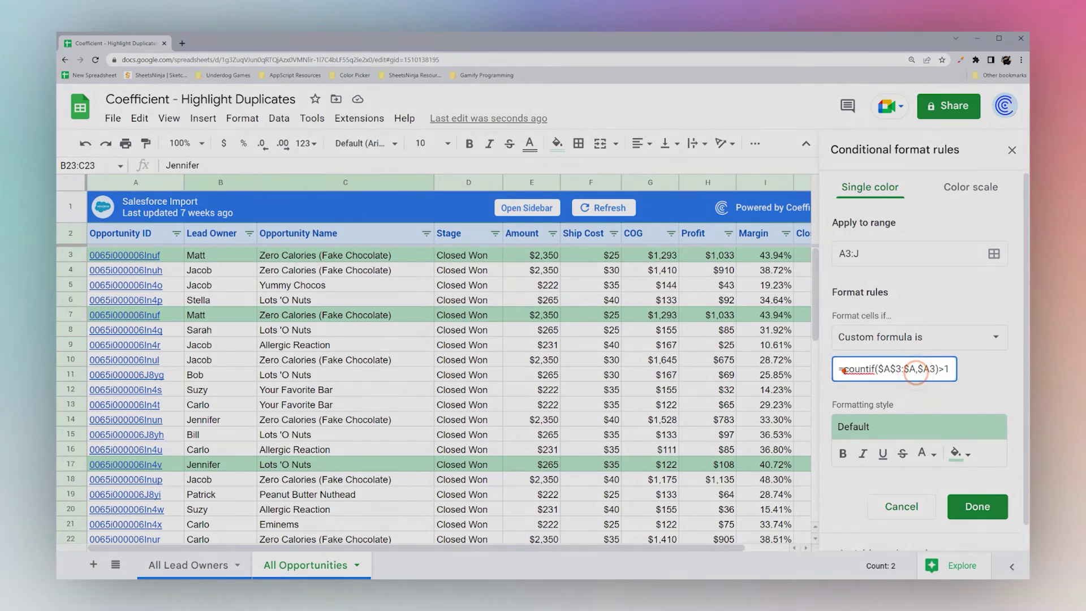
Wrap the countif test in parentheses and multiply it by ($E3>270).
left_click(843, 368)
type("(")
key("End")
type(")")
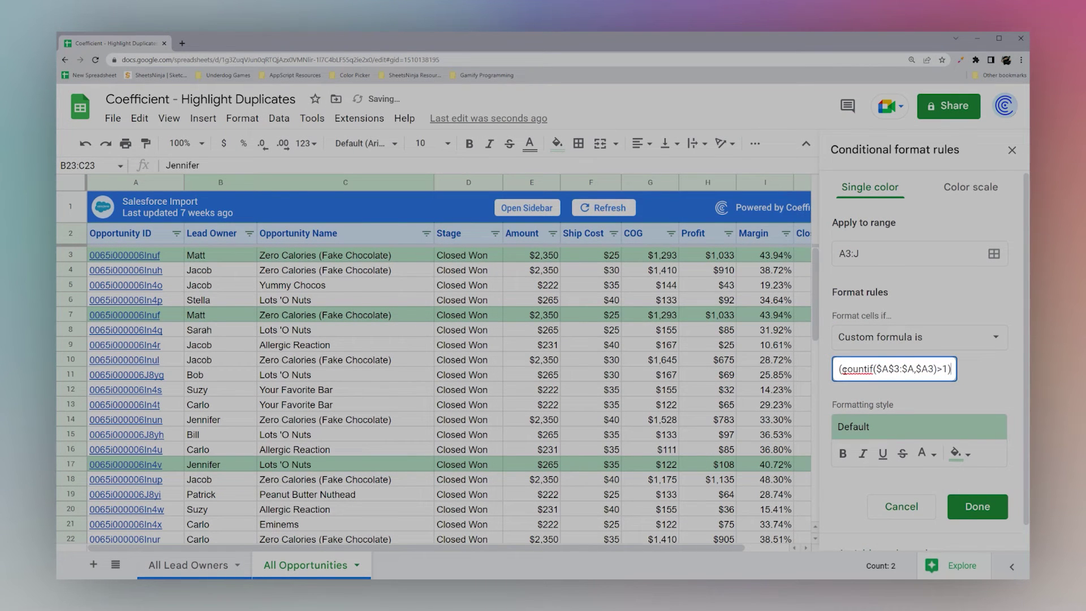
type("*")
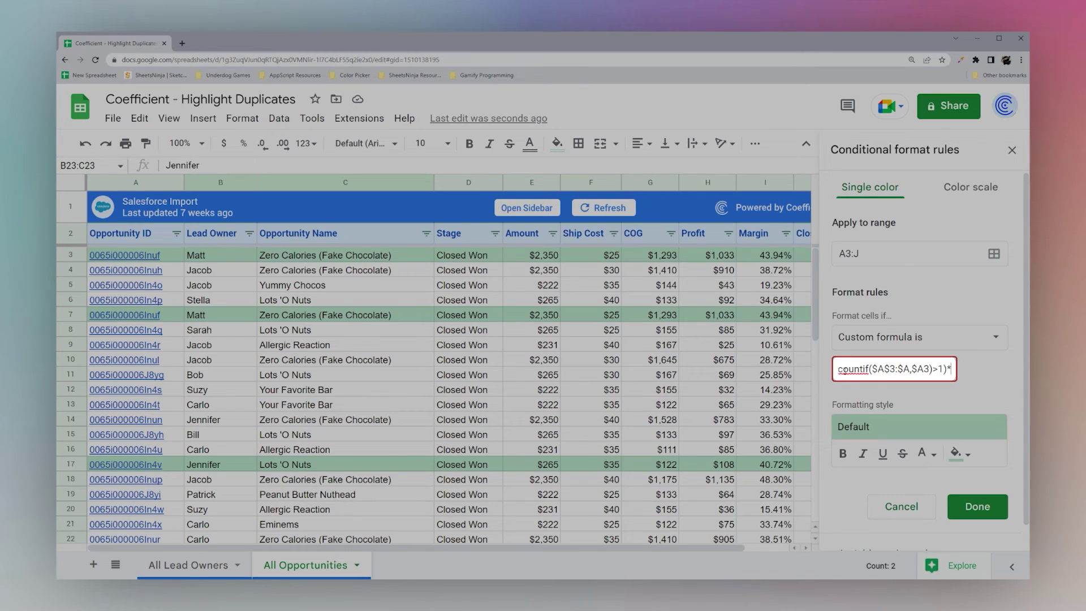
type("($E")
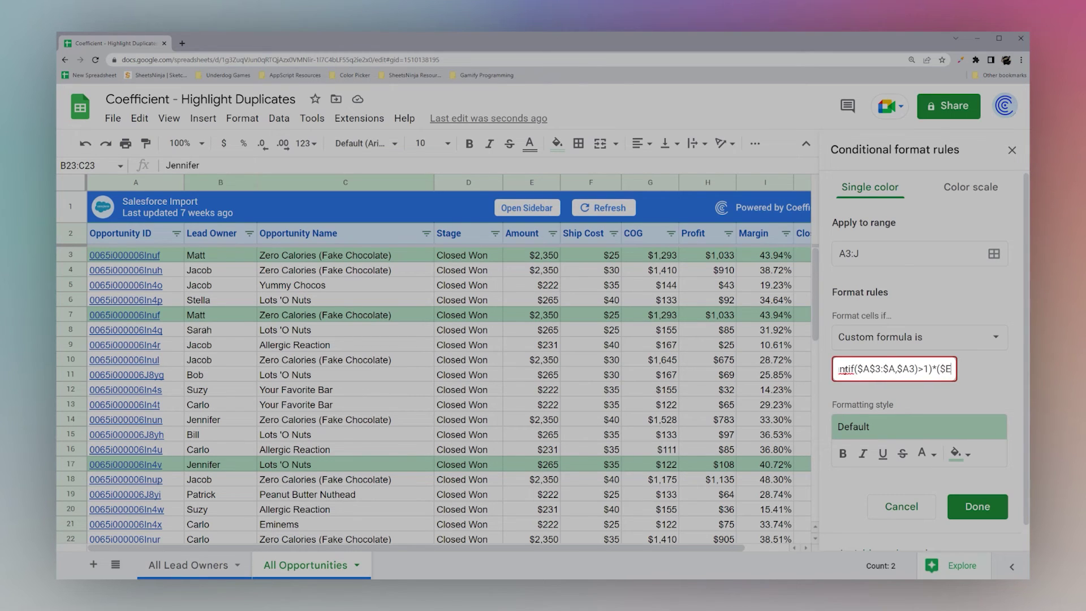
type("3>")
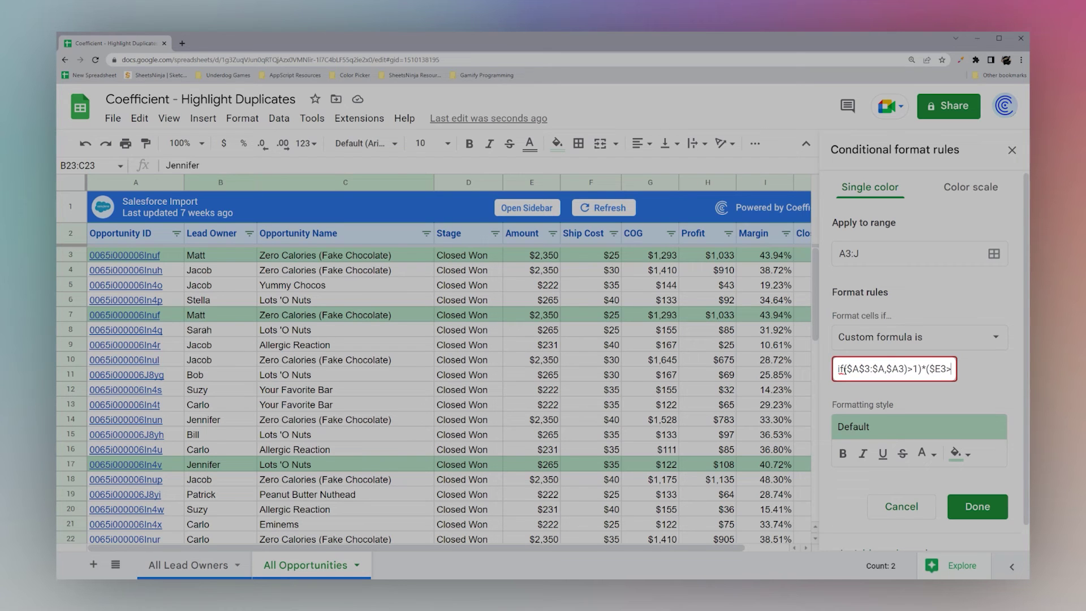
type("270)")
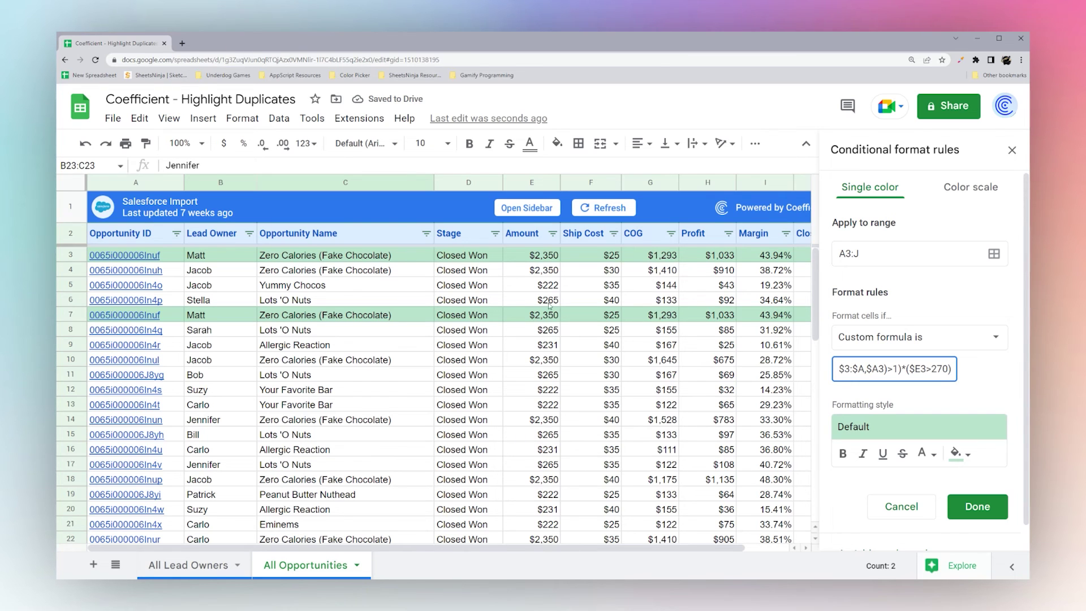
scroll(563, 369, "down", 5)
scroll(564, 368, "up", 5)
left_click_drag(902, 368, 954, 368)
key("BackSpace")
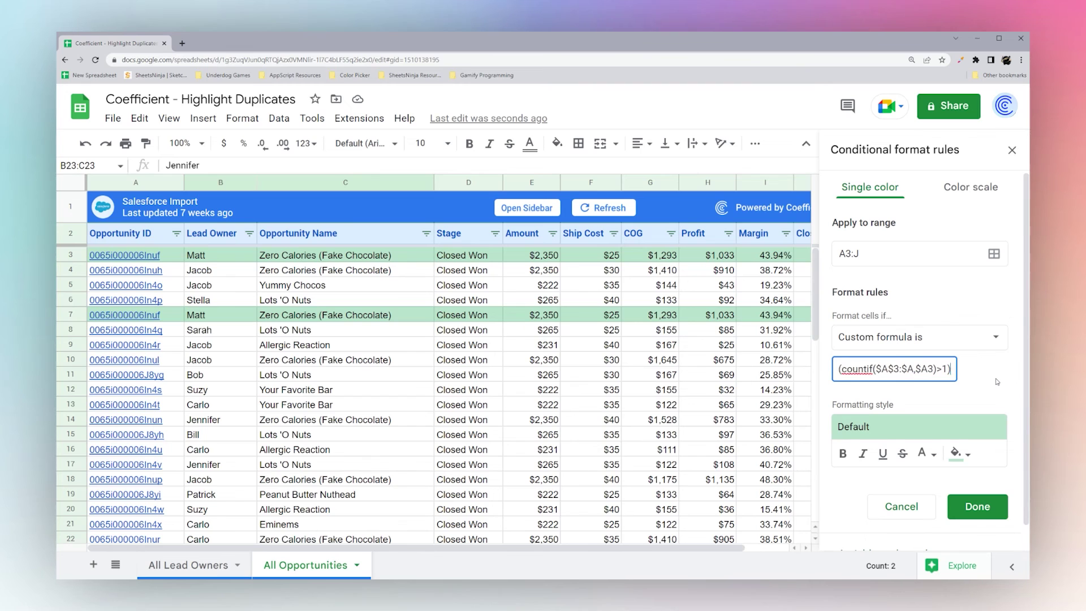
scroll(526, 439, "down", 2)
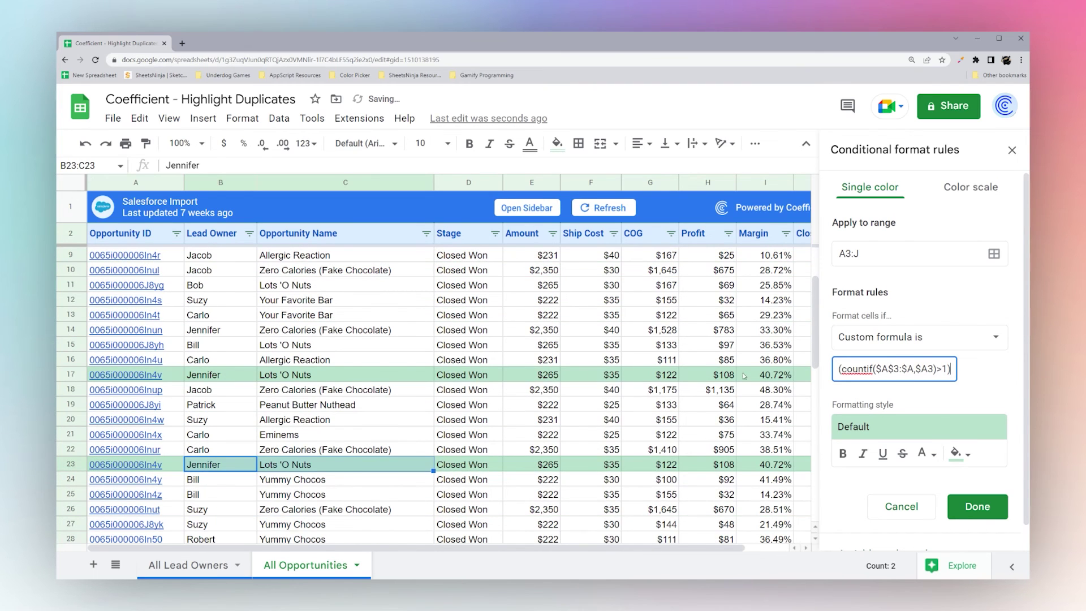
key("ctrl+z")
scroll(545, 379, "up", 2)
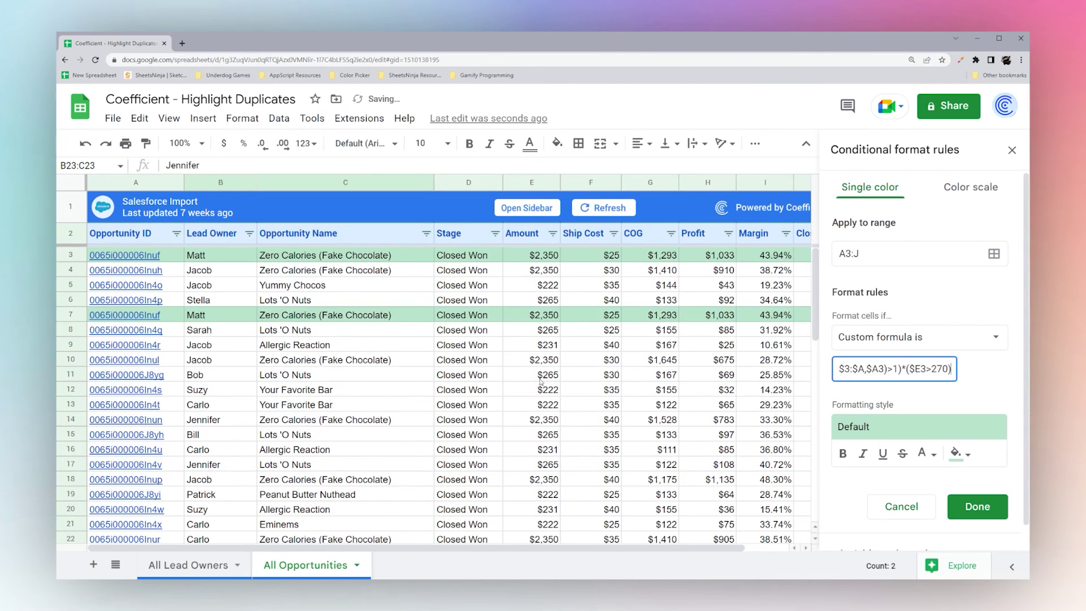